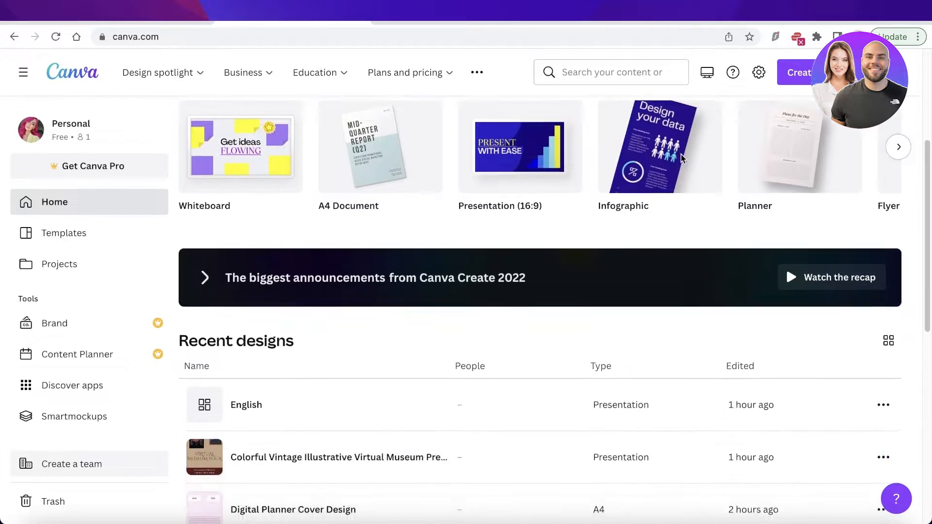
scroll(670, 194, "up", 3)
scroll(666, 208, "up", 3)
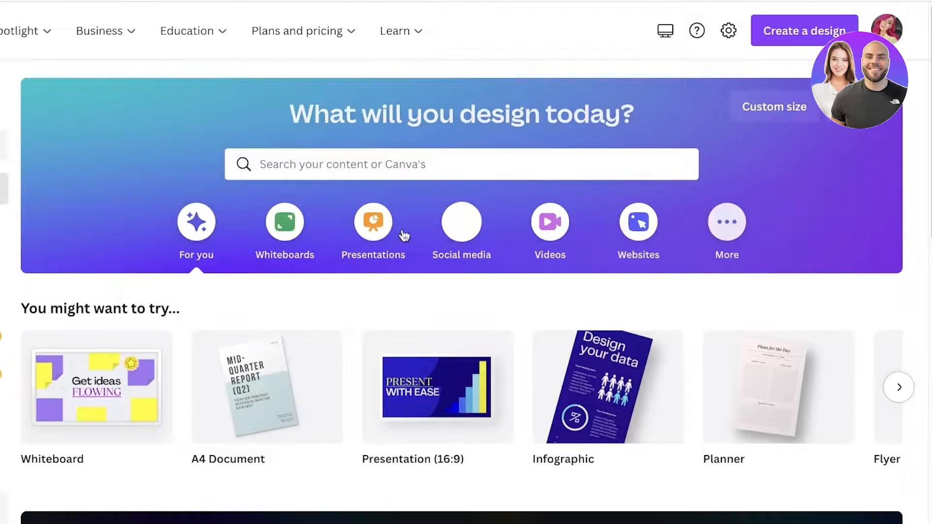
left_click(886, 28)
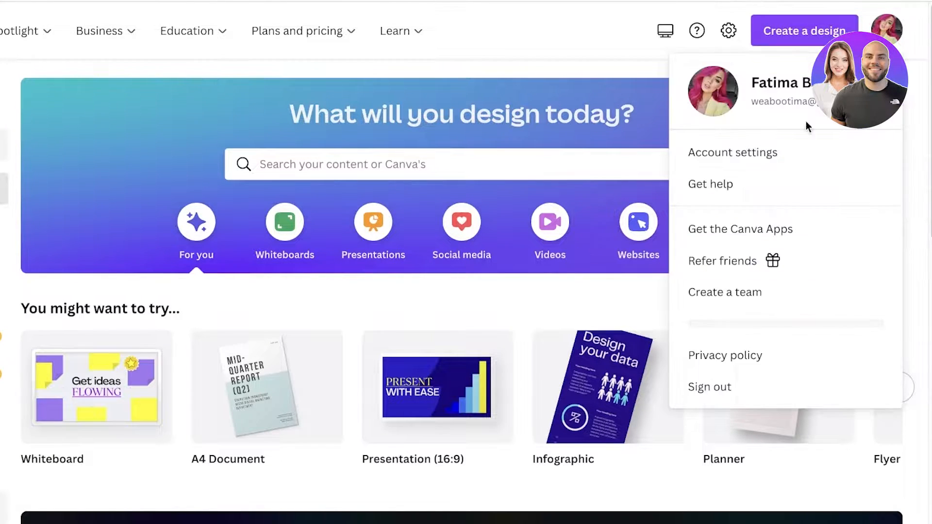
left_click(906, 30)
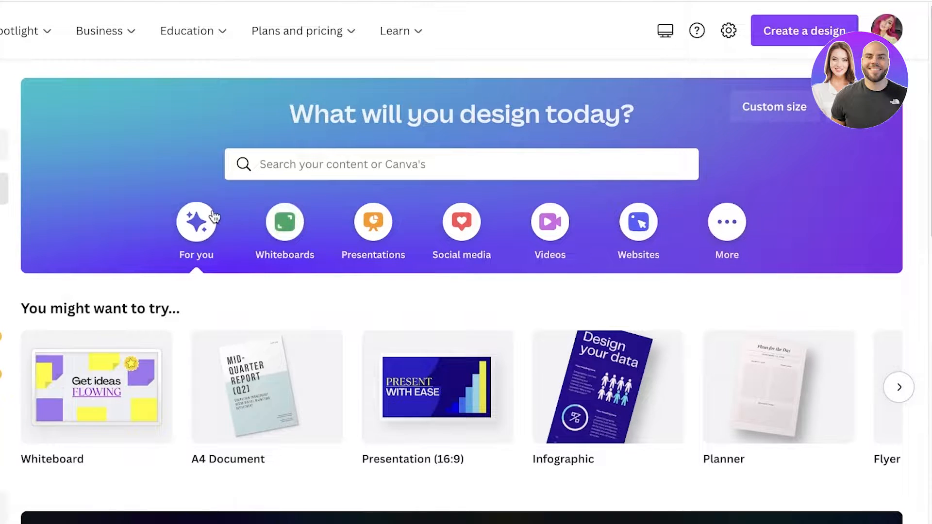
Browse the video formats and create a blank 1920 × 1080 px Video design
left_click(561, 229)
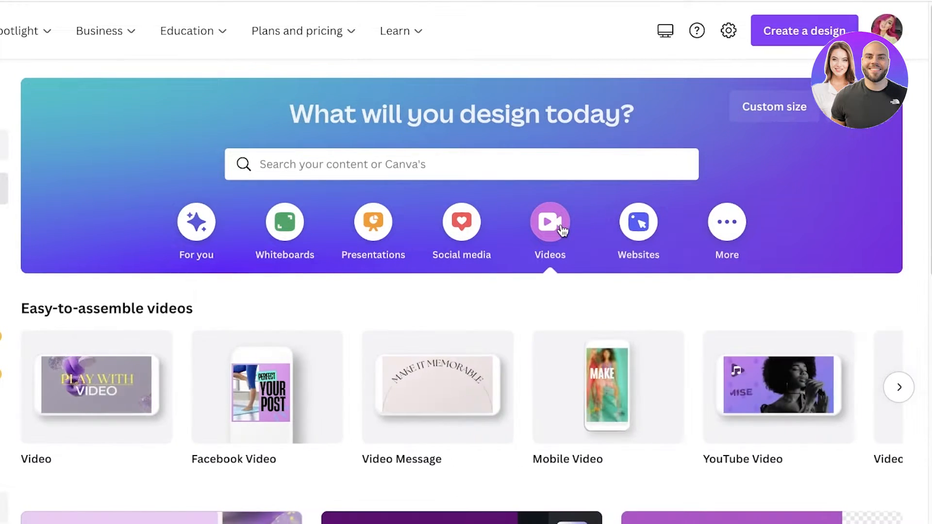
scroll(561, 230, "down", 4)
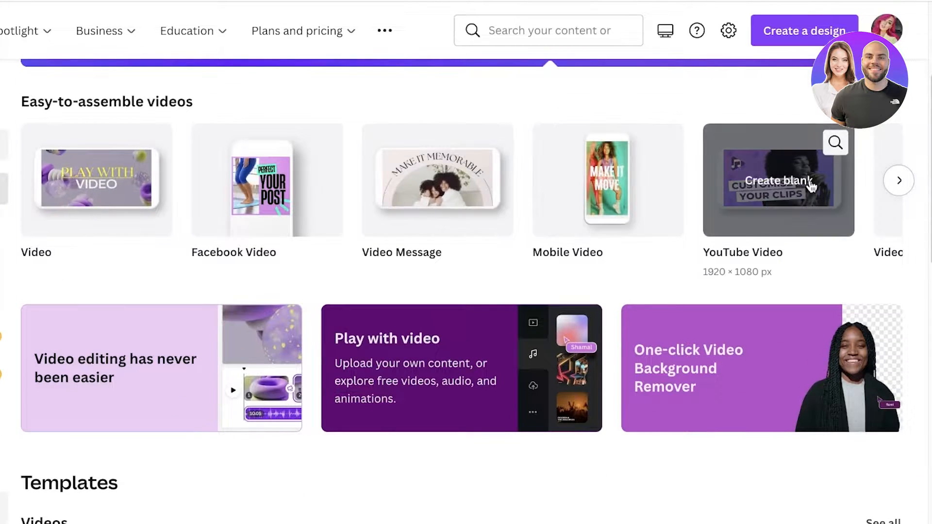
scroll(808, 188, "down", 3)
scroll(806, 183, "up", 6)
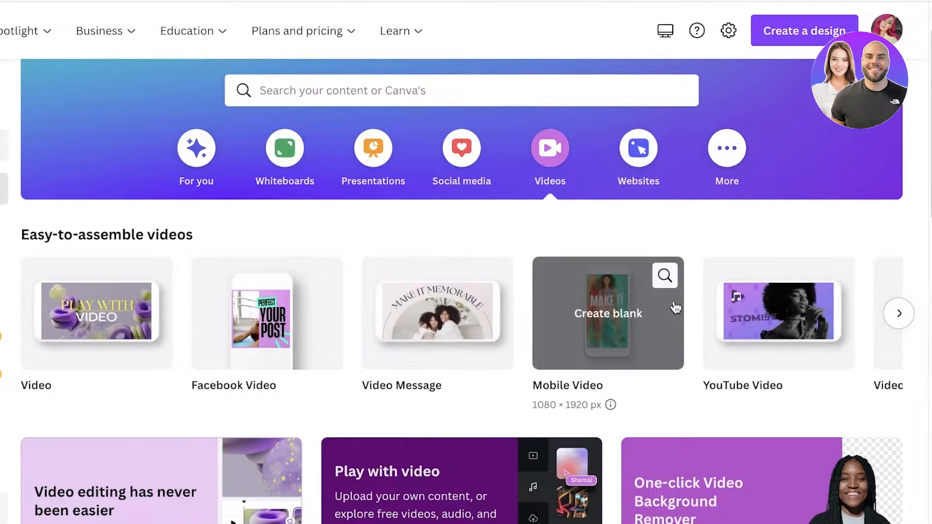
left_click(898, 313)
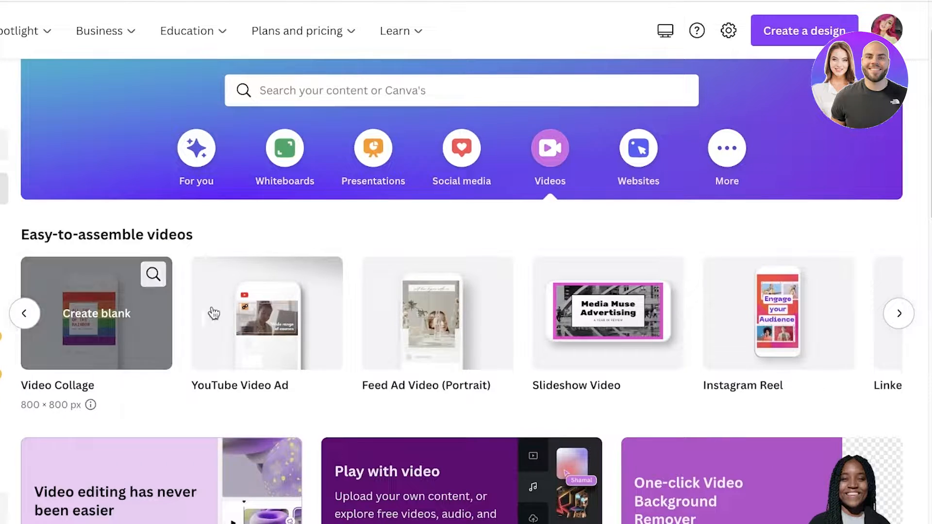
left_click(38, 318)
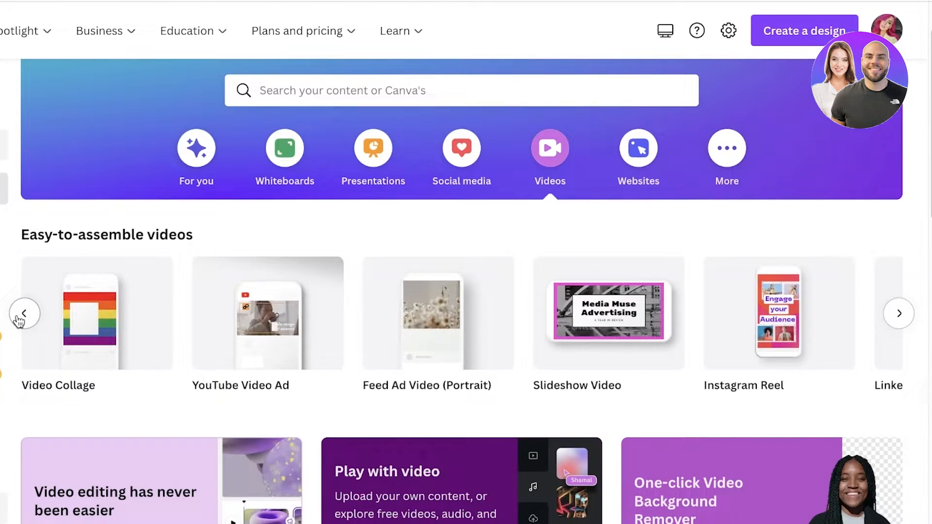
left_click(20, 315)
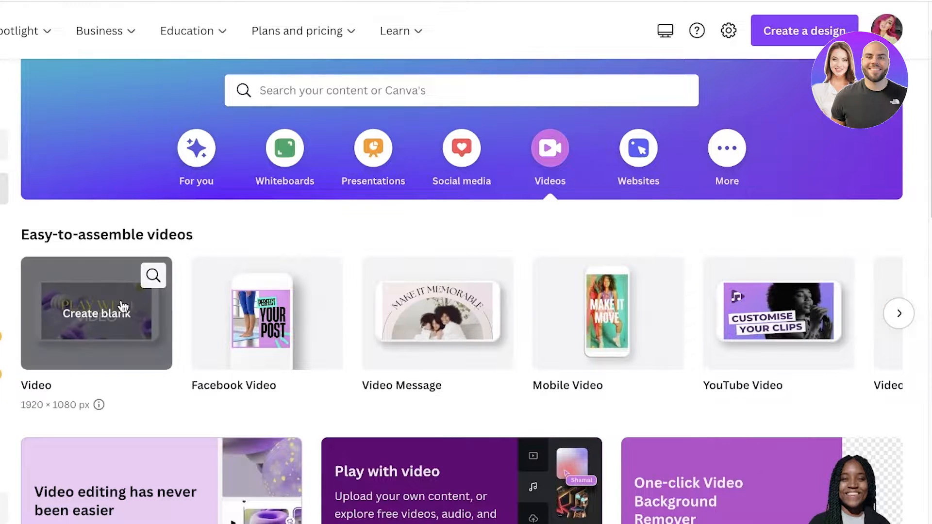
left_click(113, 309)
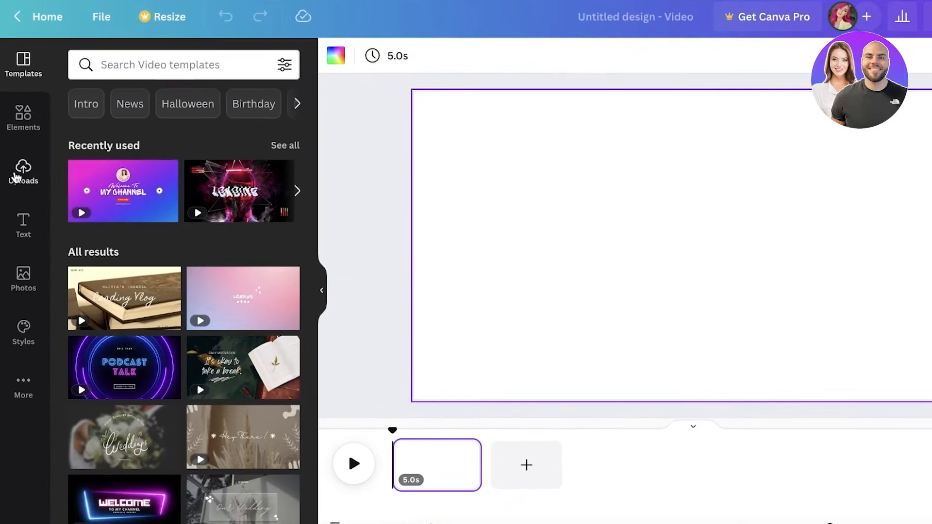
Upload the vecteezy bird-tit .mov video from the Downloads folder to the uploaded media
left_click(16, 176)
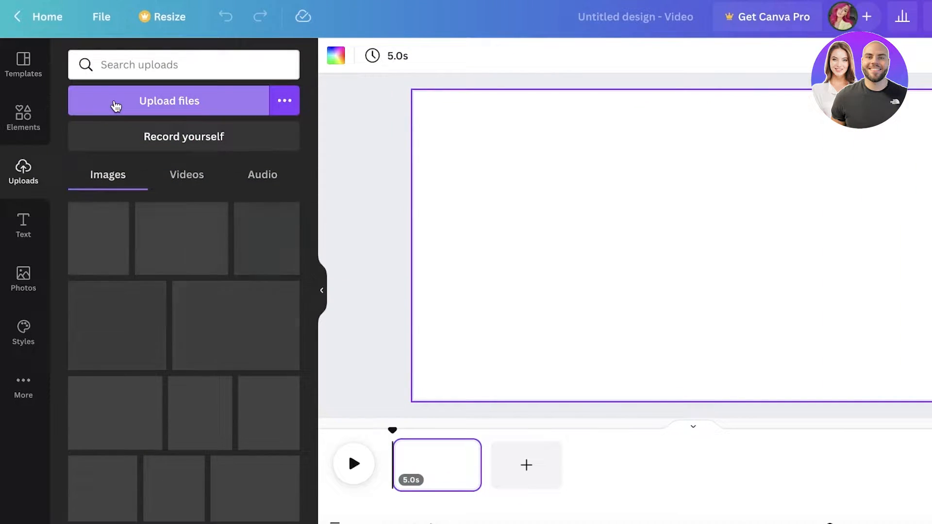
left_click(162, 103)
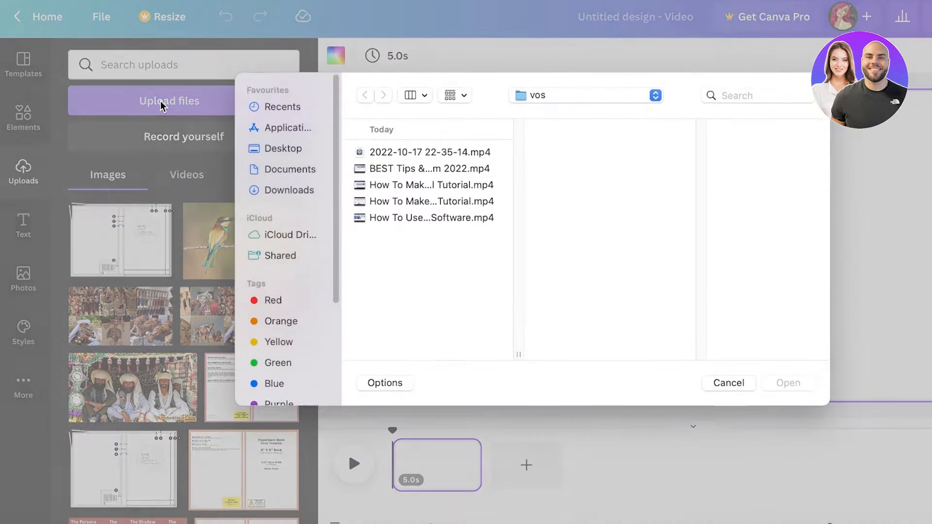
left_click(290, 194)
left_click(409, 153)
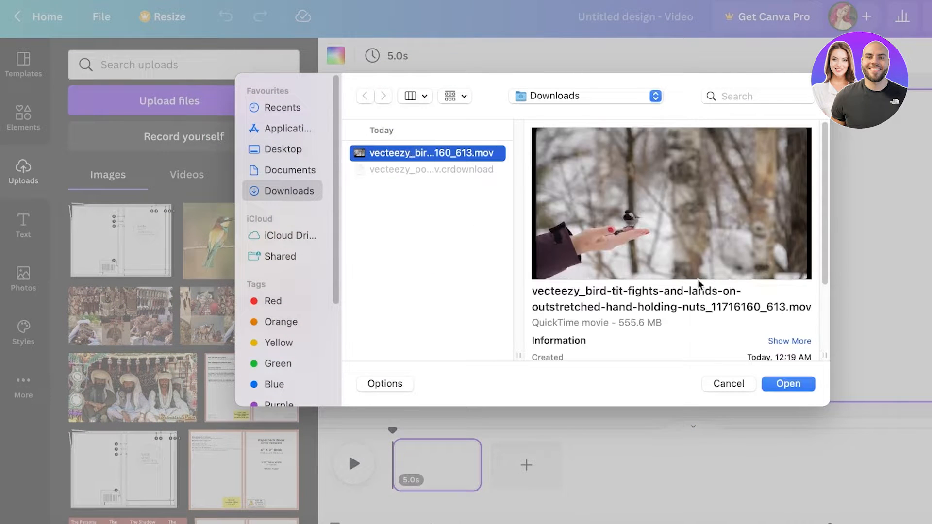
left_click(790, 383)
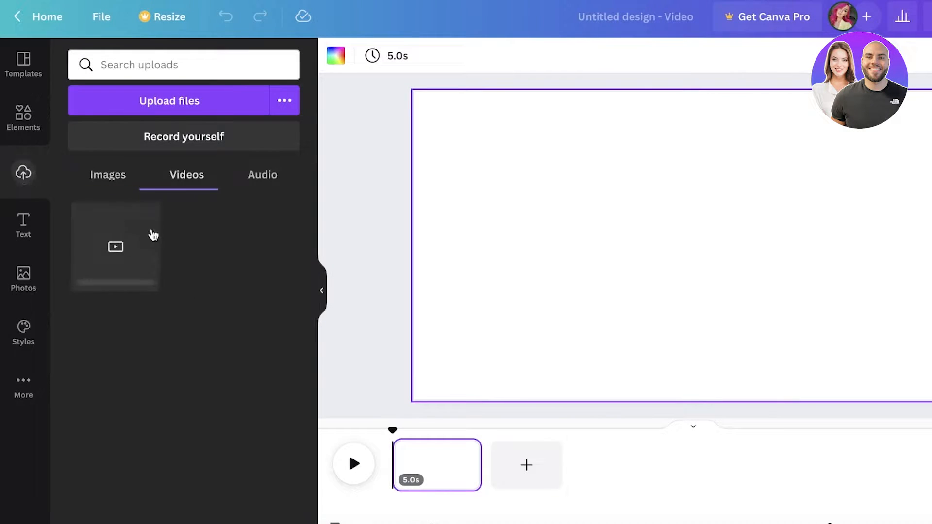
mouse_move(114, 221)
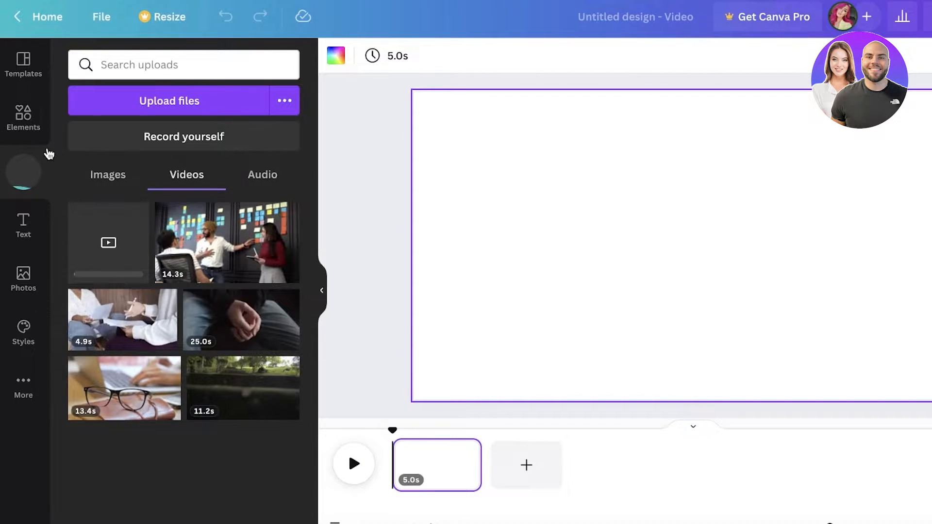
Search the elements library for "fashion" and limit the results to videos
left_click(11, 101)
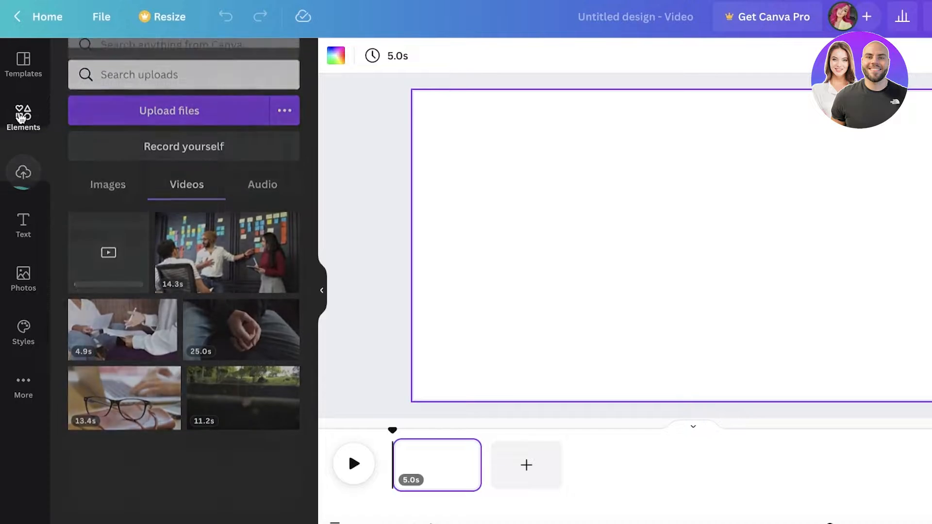
left_click(146, 68)
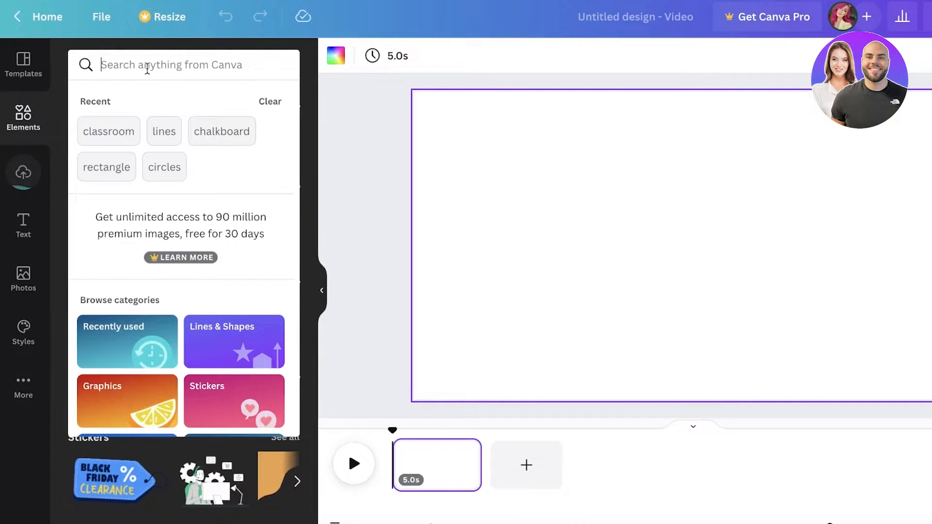
type("fashion")
key("Return")
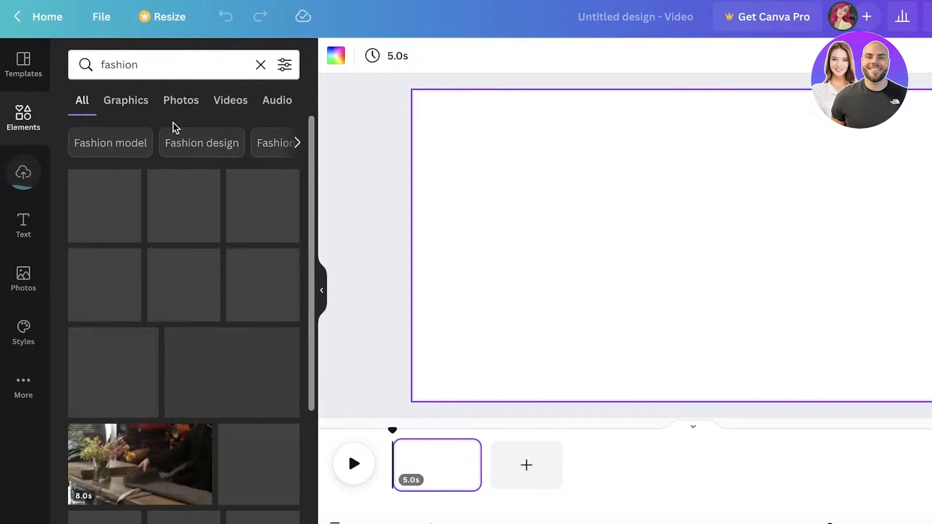
left_click(190, 101)
left_click(222, 98)
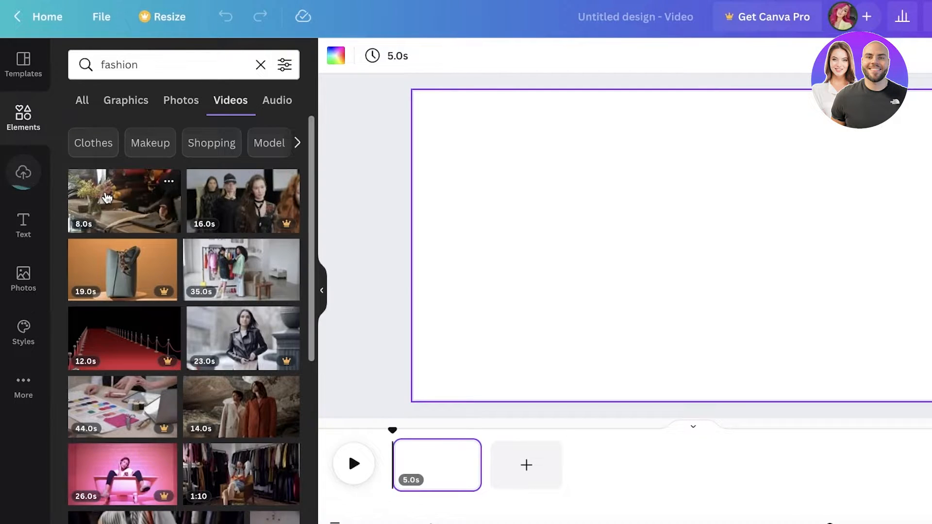
Try the 25.0s uploaded clip on the page, enlarged to the full page width and centred, and delete it
left_click(21, 176)
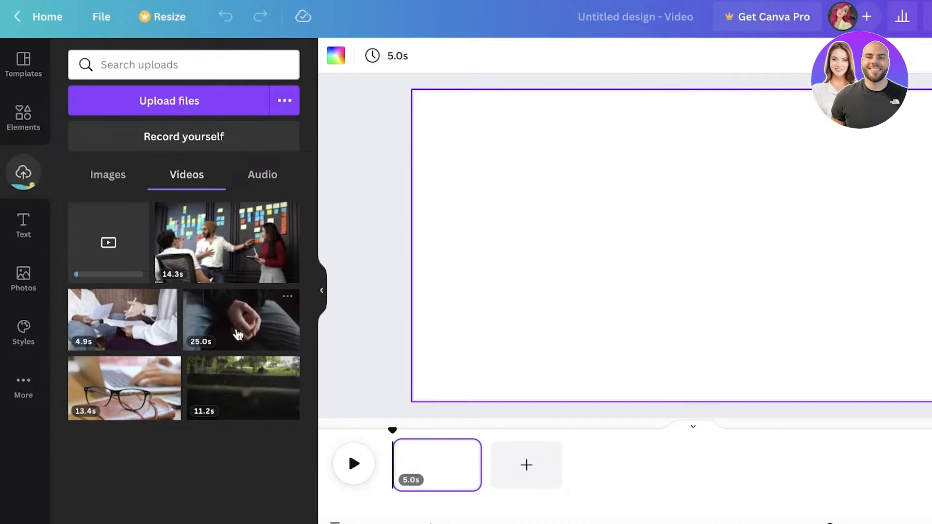
left_click(238, 335)
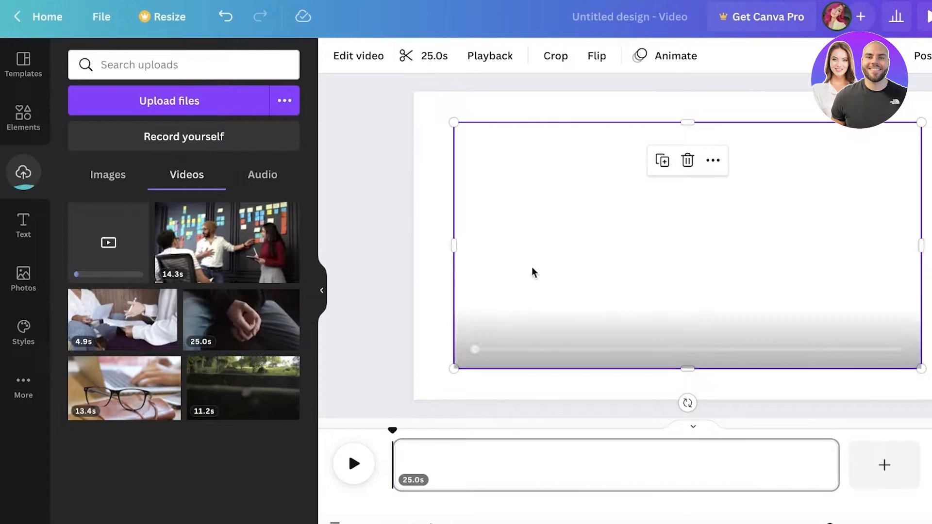
left_click_drag(534, 272, 522, 239)
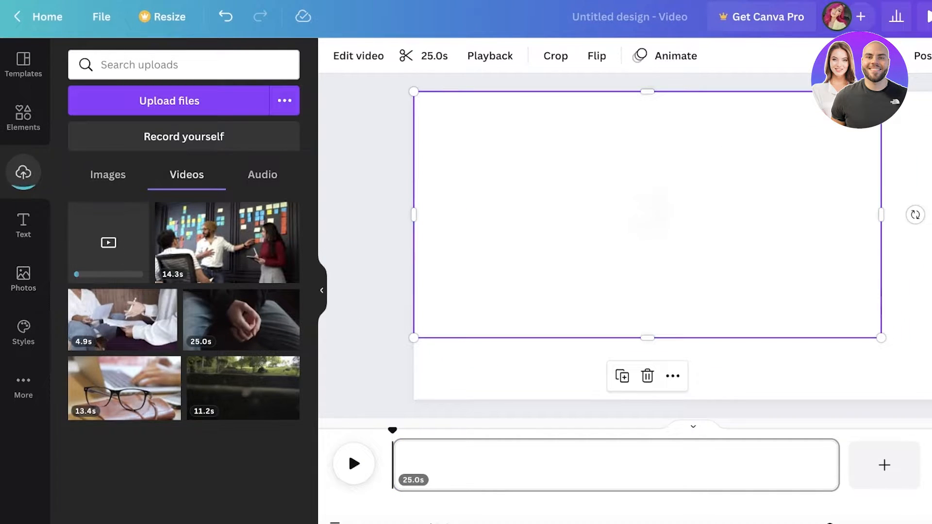
left_click_drag(882, 334, 931, 380)
left_click_drag(690, 235, 693, 247)
left_click(356, 473)
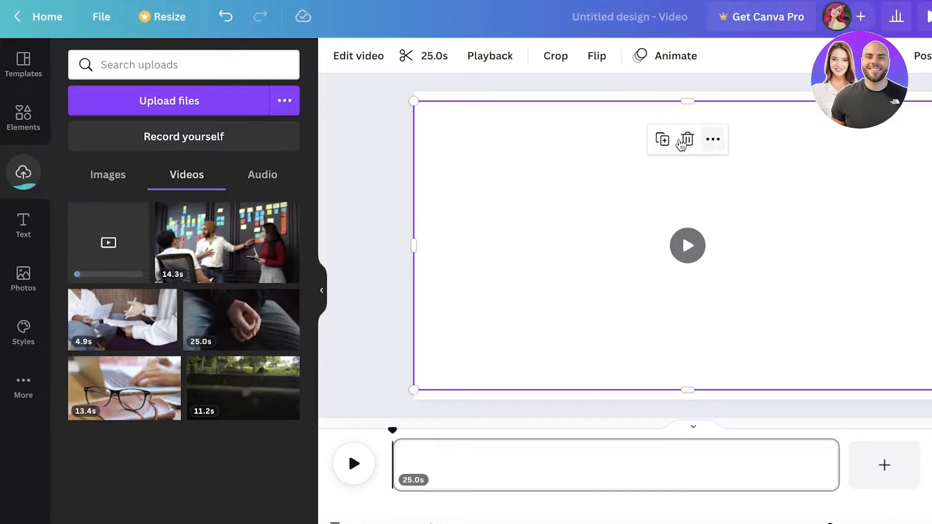
left_click(686, 139)
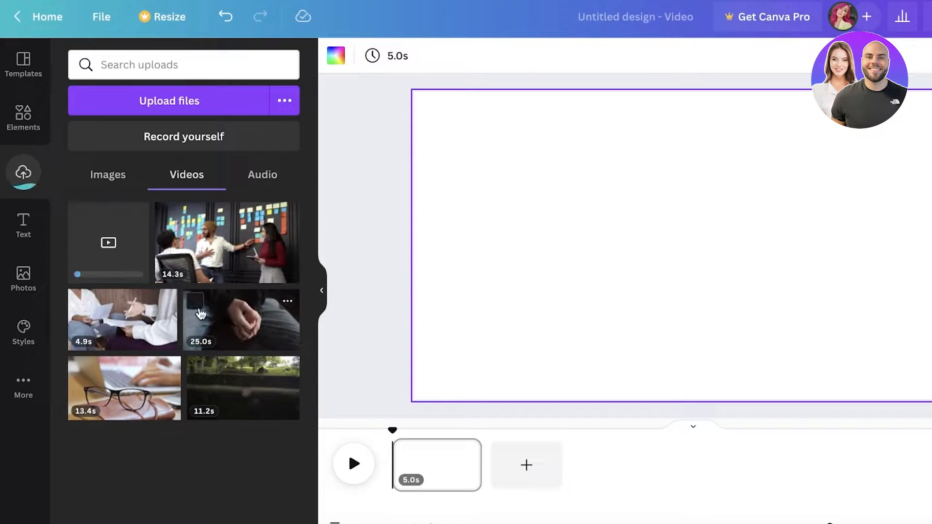
Try the 4.9s and 14.3s uploaded clips on the page, removing each one
left_click(155, 325)
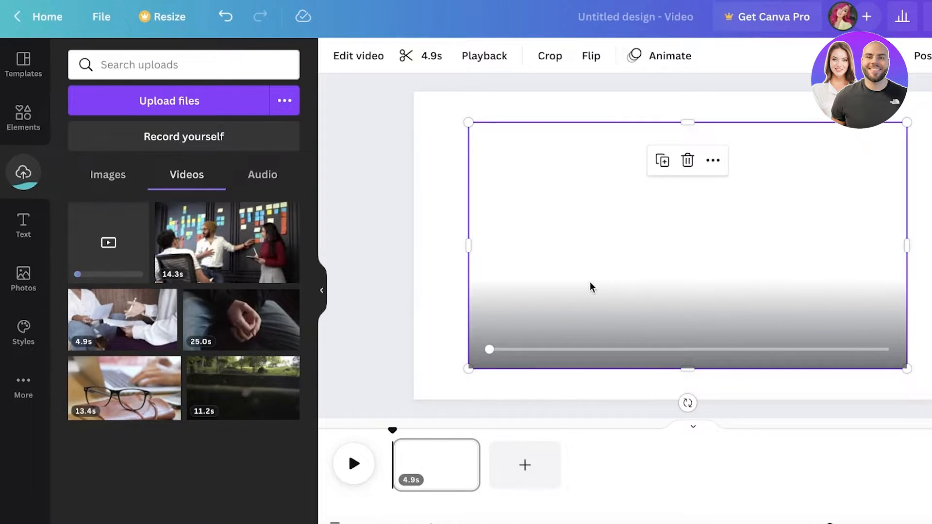
left_click(670, 162)
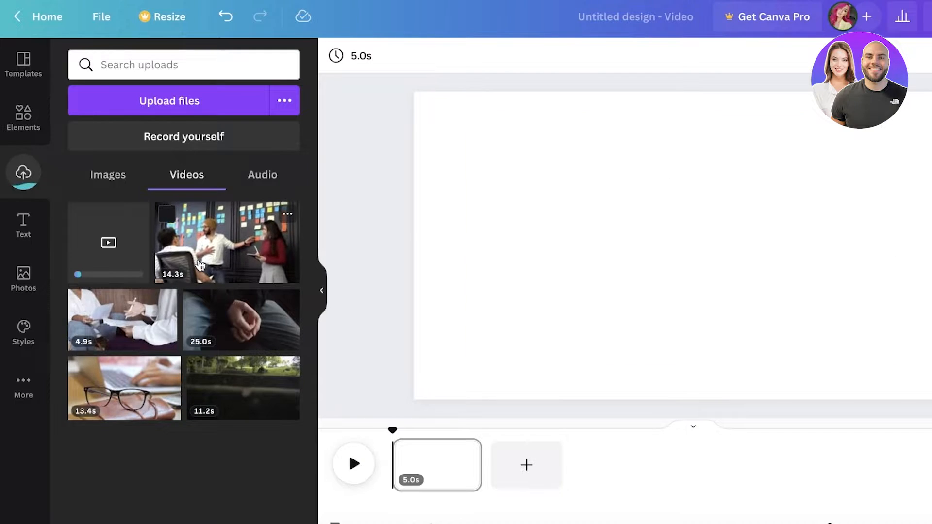
left_click(227, 242)
left_click(693, 169)
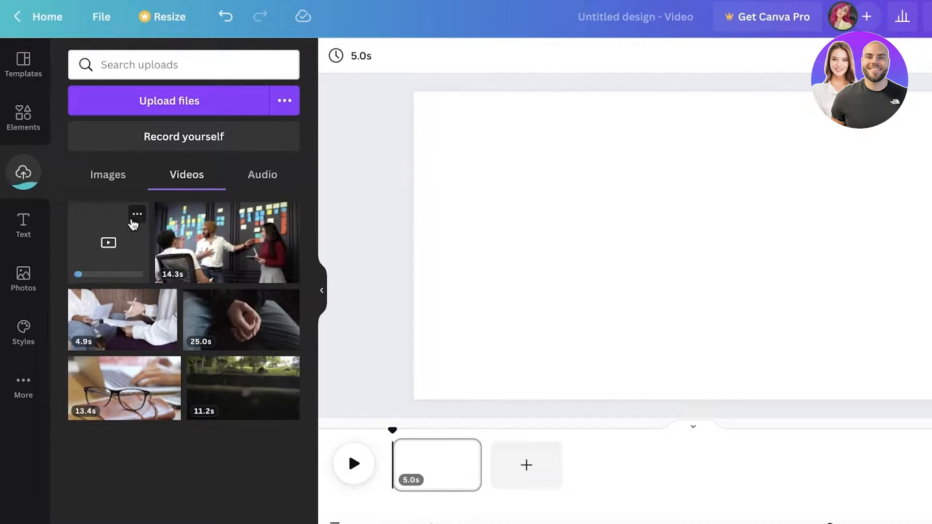
Look through the uploaded media and switch to Finder to check the Downloads folder for the vecteezy portrait video file
left_click(115, 175)
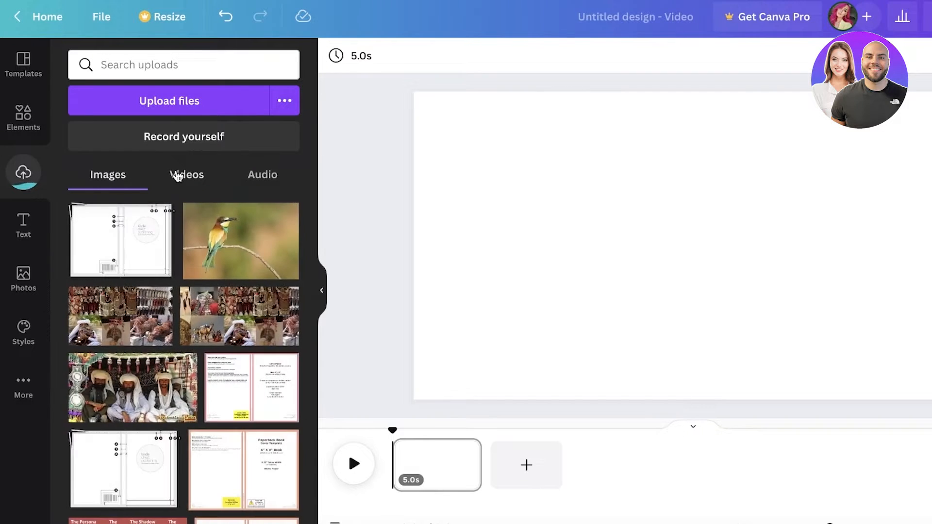
left_click(177, 176)
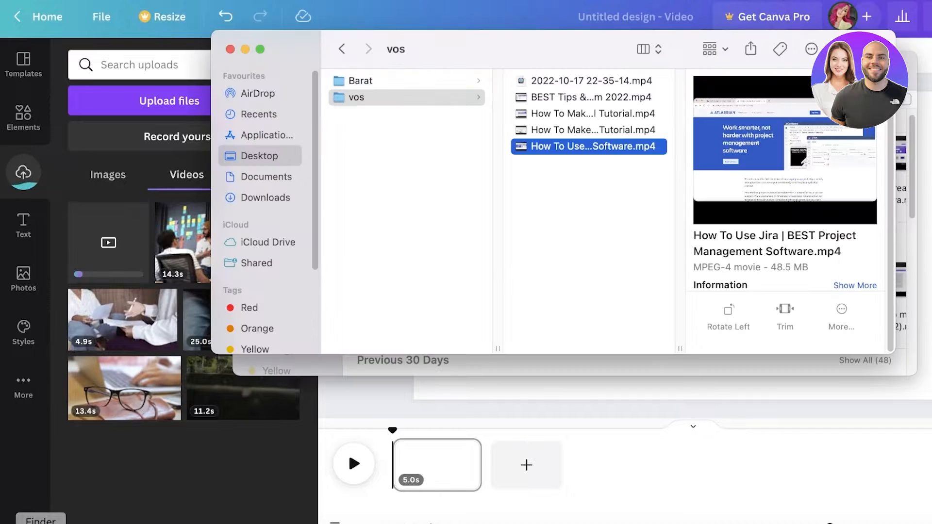
left_click(255, 137)
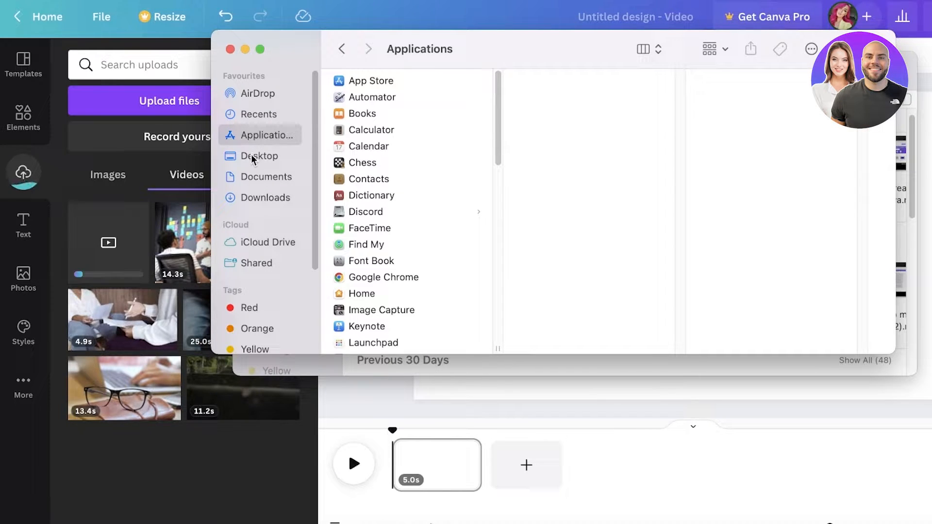
left_click(267, 198)
left_click(430, 98)
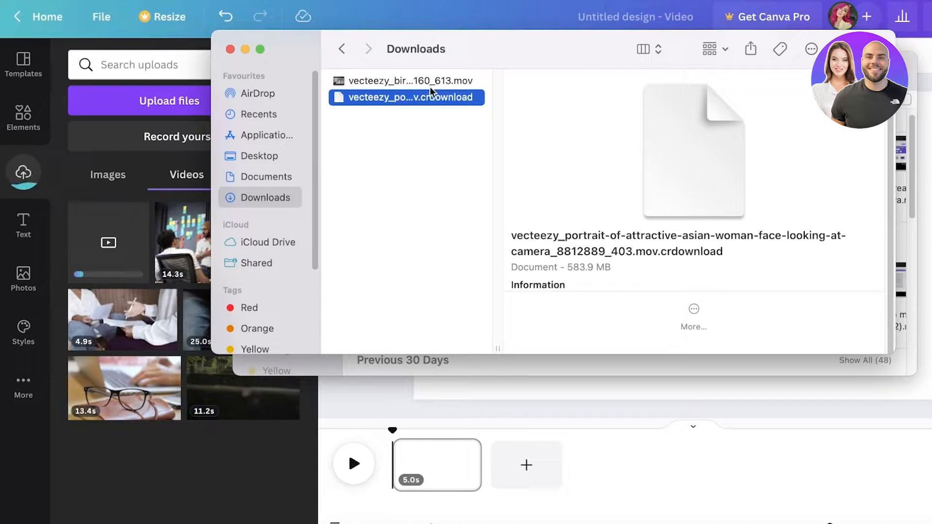
double_click(430, 95)
left_click(536, 296)
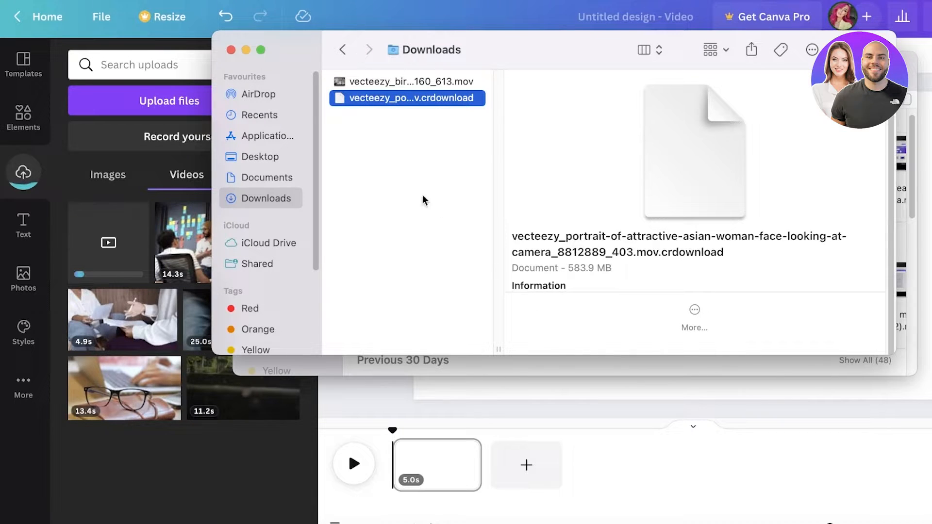
left_click(230, 50)
left_click(430, 28)
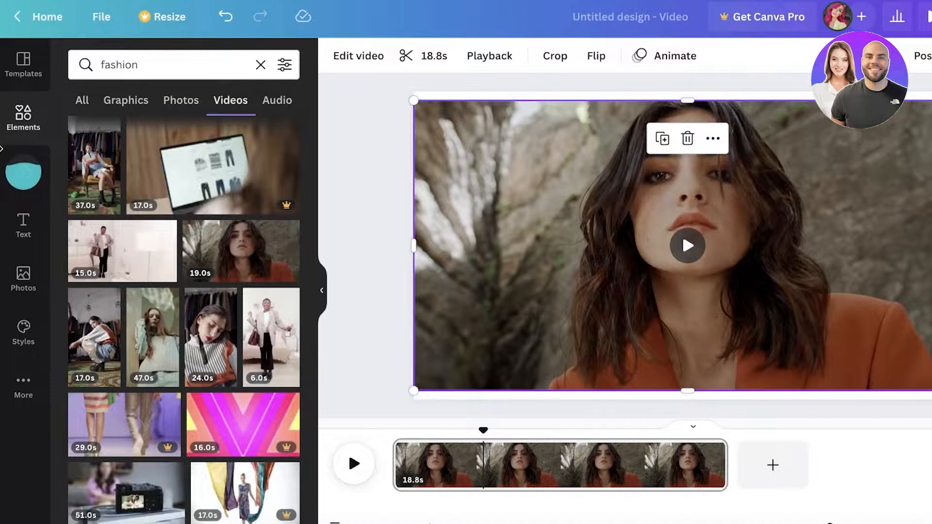
Return to the uploaded videos and centre the clip of the woman in the orange jacket on the page
left_click(23, 172)
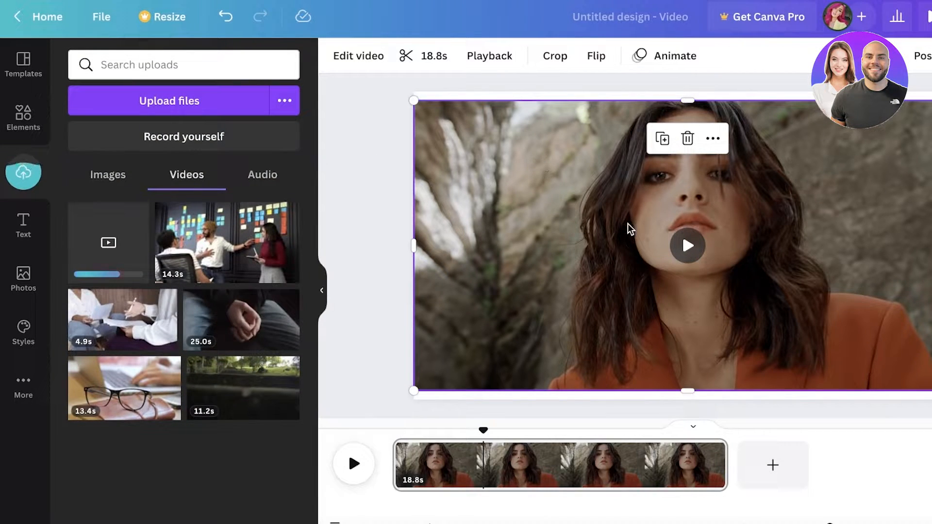
mouse_move(649, 231)
left_mouse_down()
mouse_move(658, 232)
mouse_move(649, 232)
left_mouse_up()
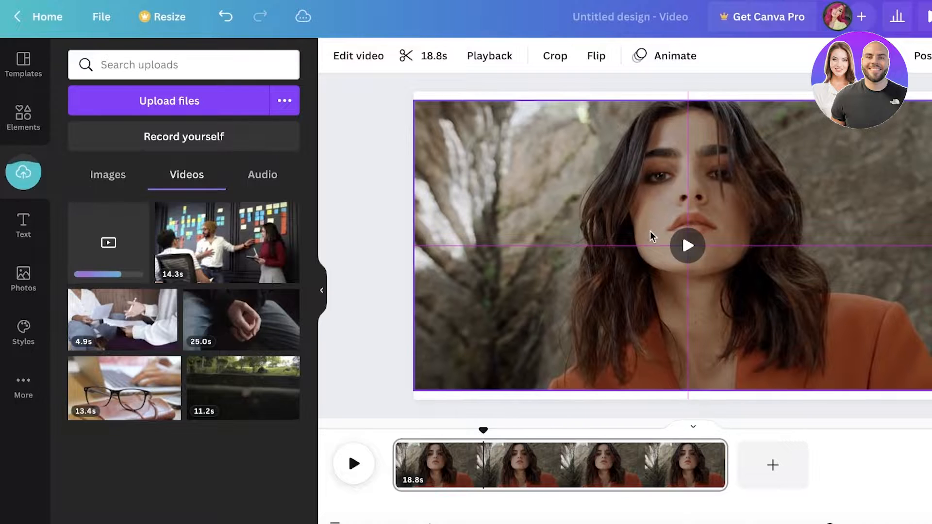
Shrink the orange-jacket clip and centre it on the page, leaving a white margin all around it
left_click(704, 250)
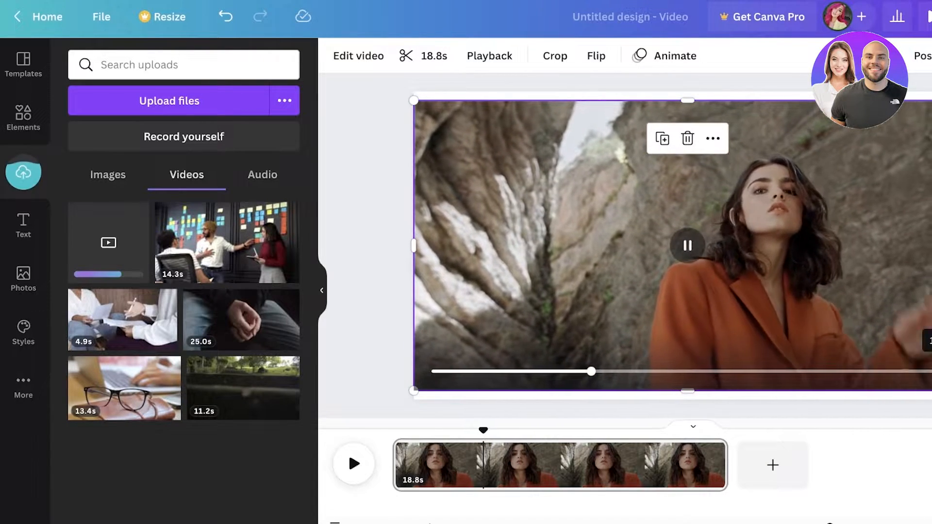
left_click(746, 262)
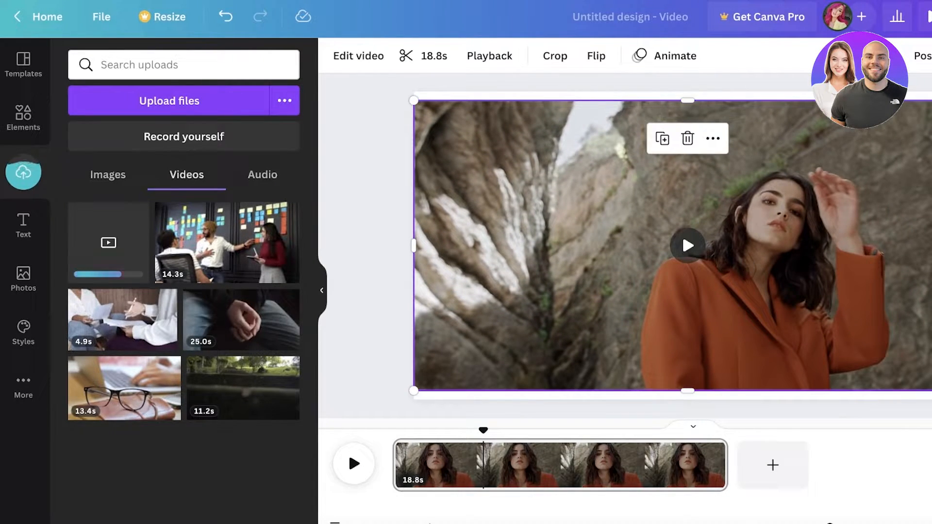
left_click_drag(929, 388, 704, 256)
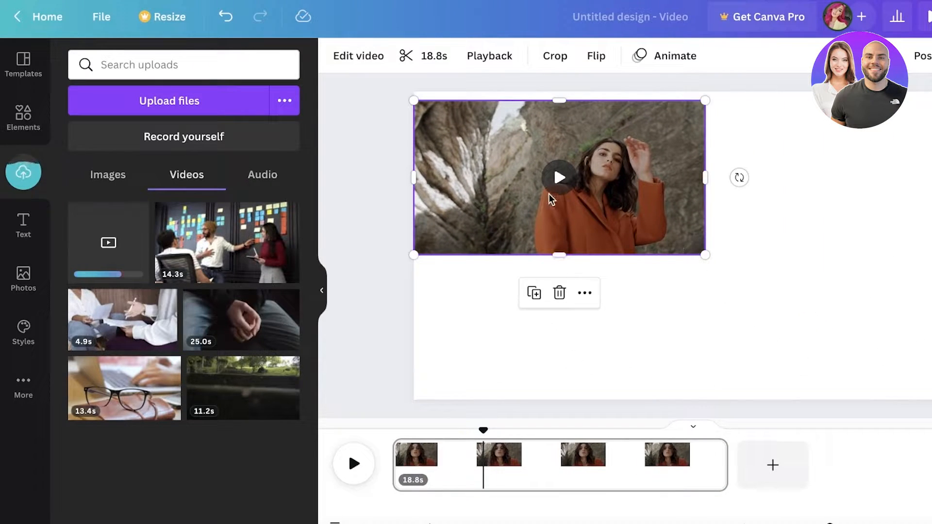
left_click_drag(549, 195, 552, 190)
left_click_drag(705, 246, 826, 306)
left_click_drag(649, 220, 717, 262)
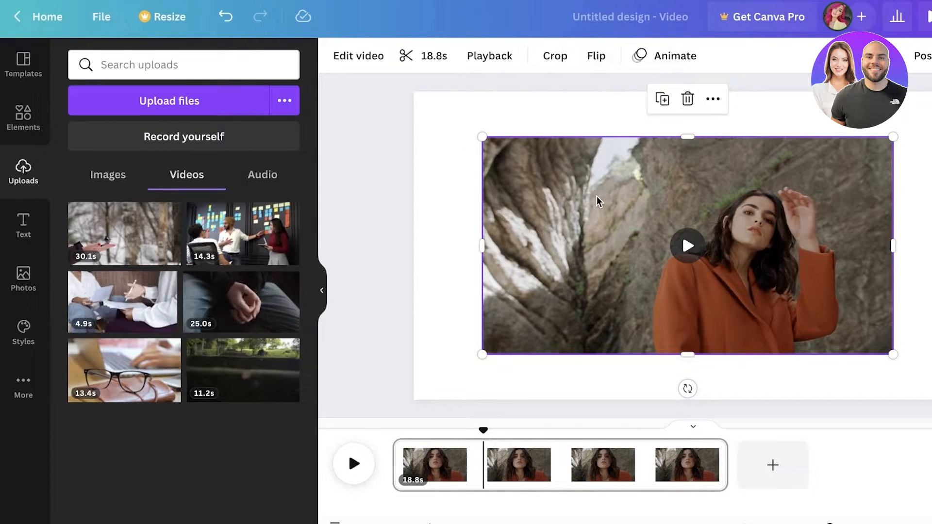
Trim the start of the first page's clip so that only its final 2.5 s remain
left_click(437, 58)
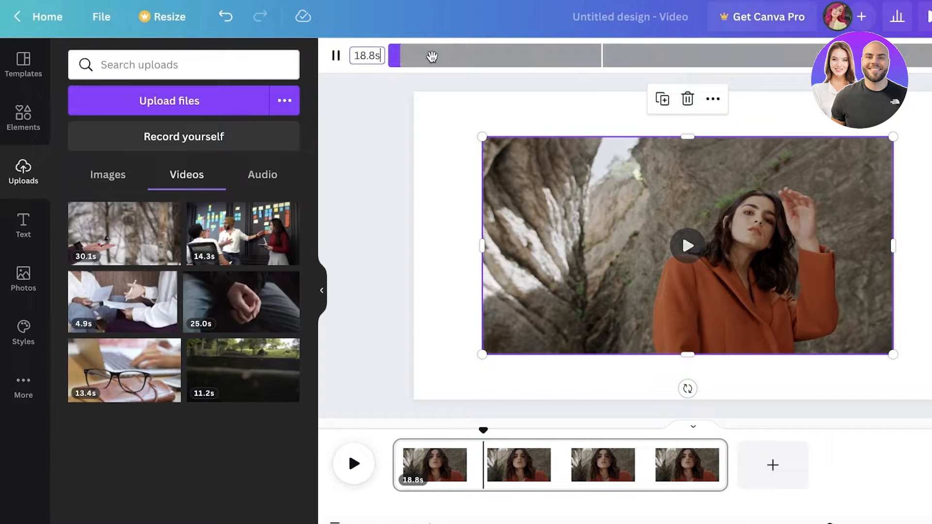
left_click_drag(396, 66, 842, 58)
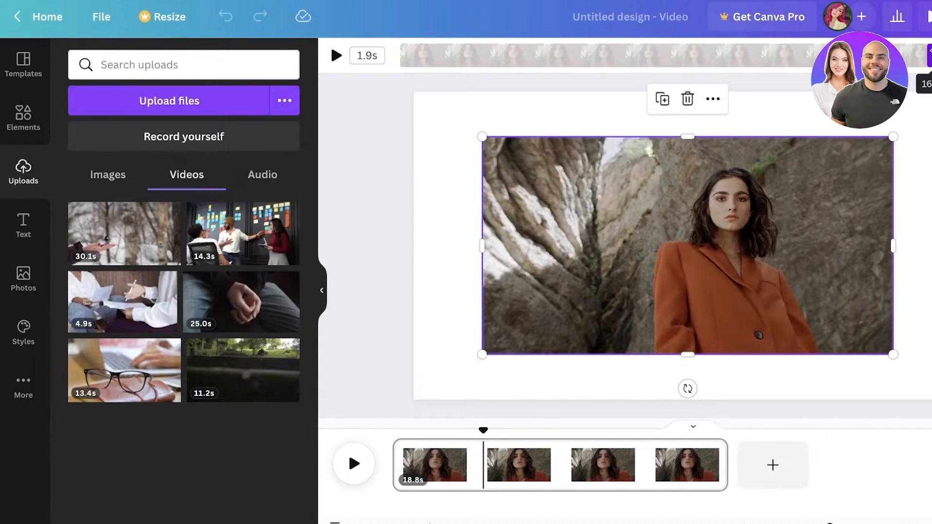
left_click_drag(927, 56, 916, 55)
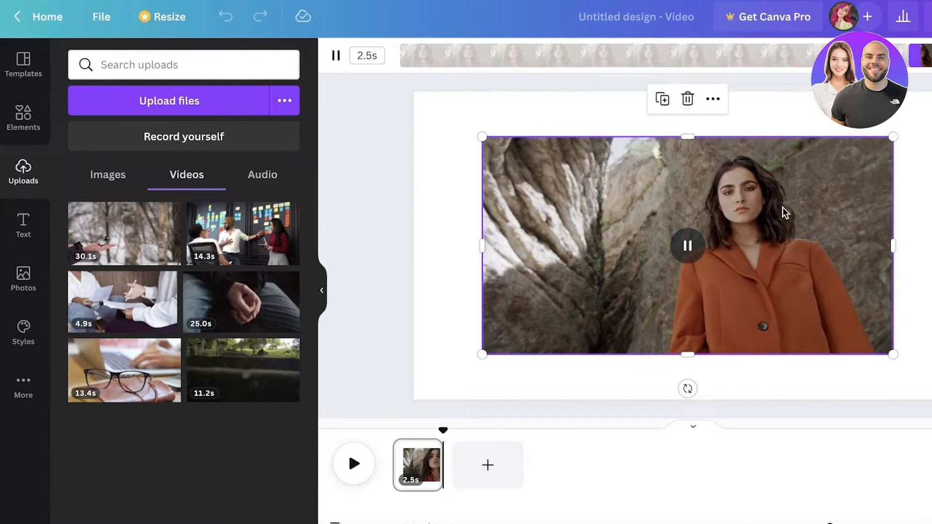
Add a second page and place the 19.0s fashion clip of the woman in the orange jacket, reduced, in its upper-left corner
left_click(485, 466)
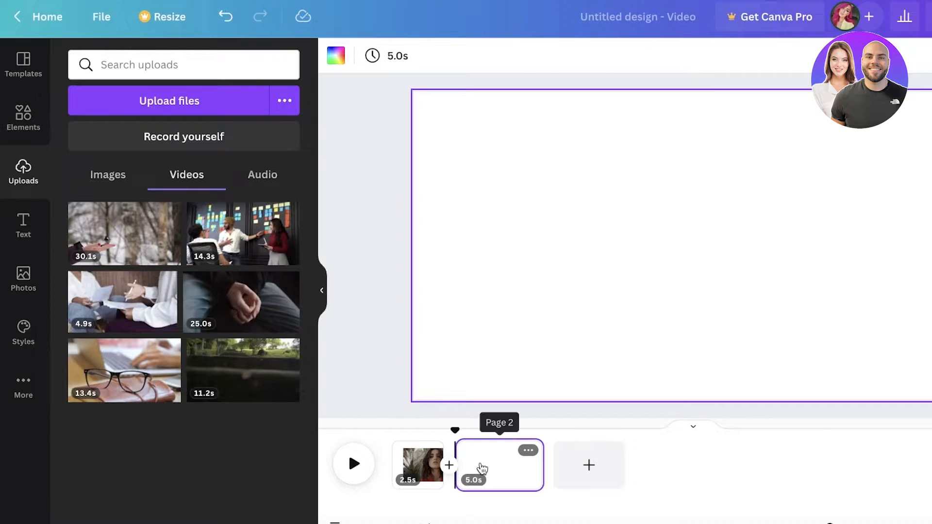
left_click(22, 117)
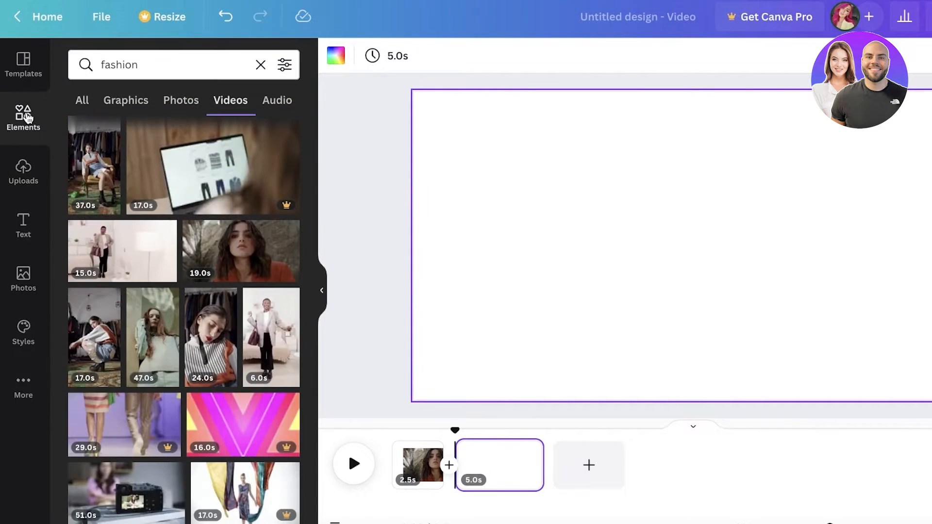
left_click(241, 250)
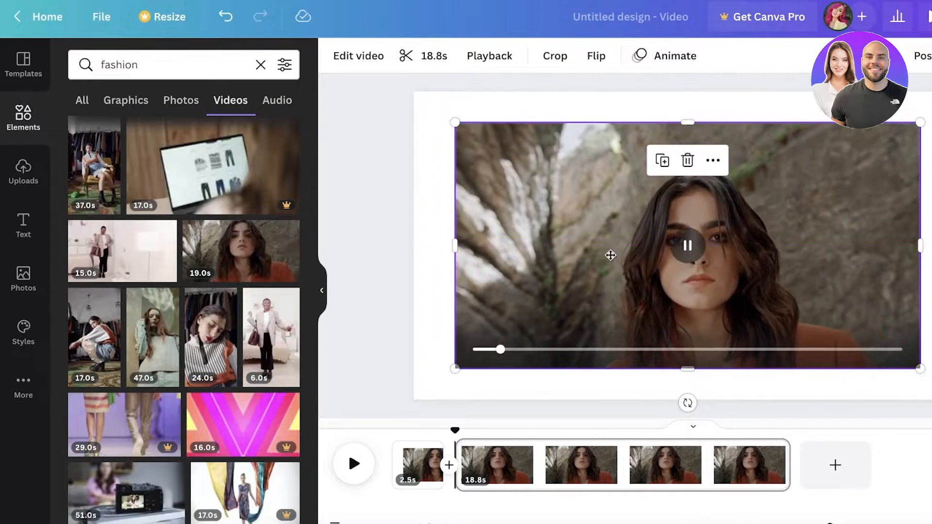
left_click_drag(875, 342, 682, 279)
Add a second copy of the clip, reduced, in the second page's lower-right corner and slightly enlarge the upper-left clip
left_click(241, 251)
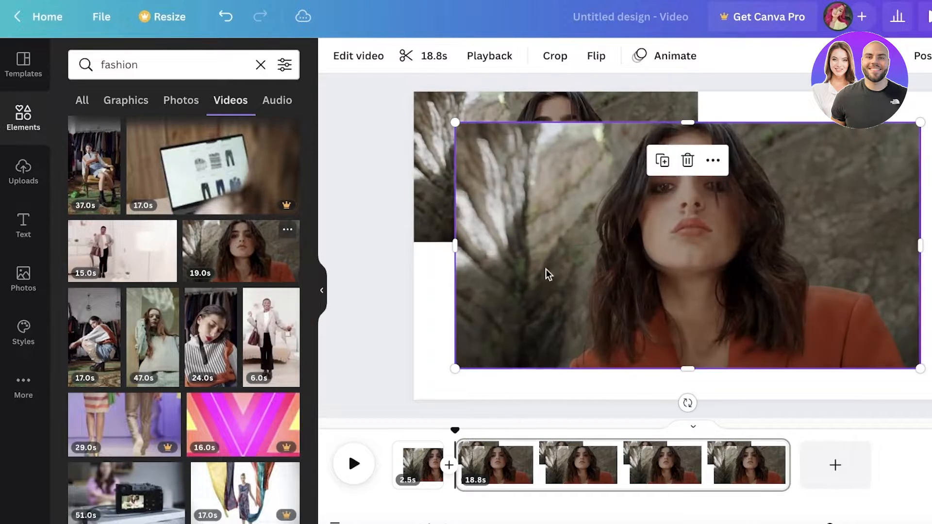
left_click_drag(454, 122, 610, 205)
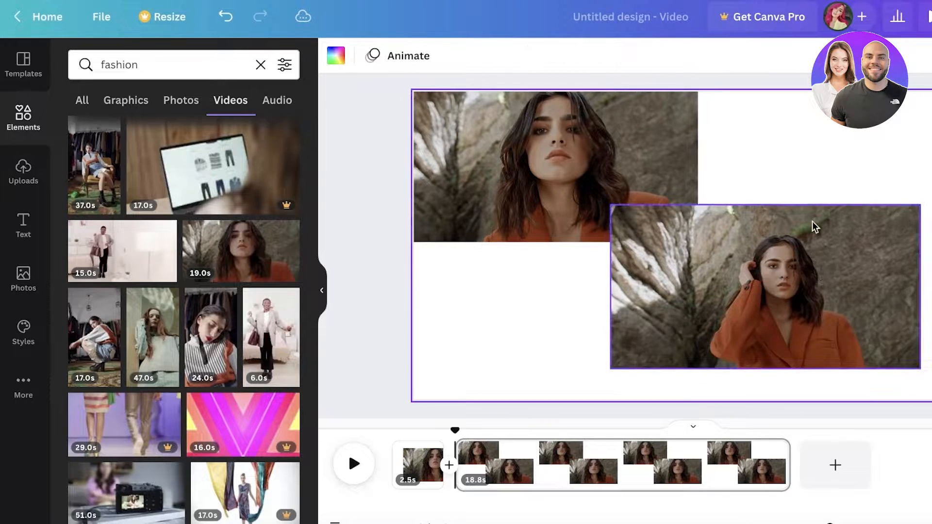
left_click_drag(779, 300, 821, 332)
left_click(617, 194)
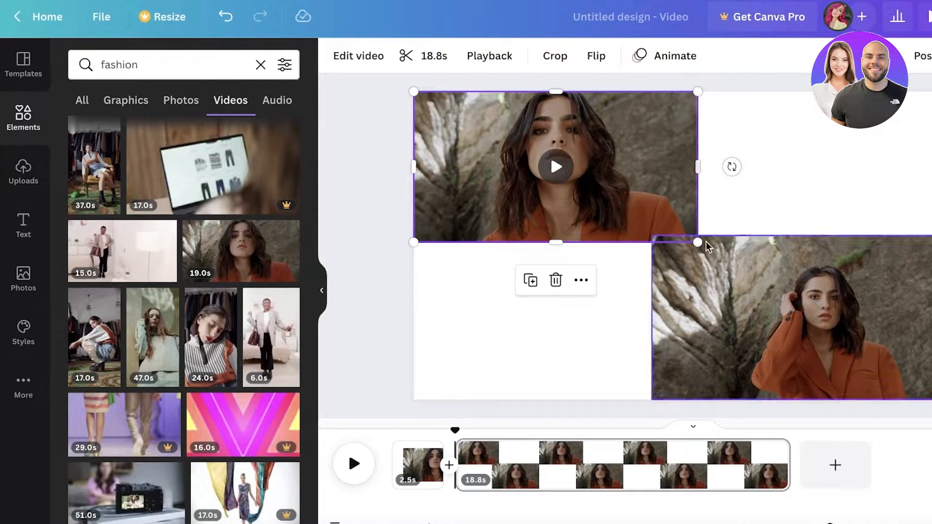
mouse_move(695, 243)
left_mouse_down()
mouse_move(667, 226)
mouse_move(740, 261)
mouse_move(707, 244)
left_mouse_up()
left_click(587, 264)
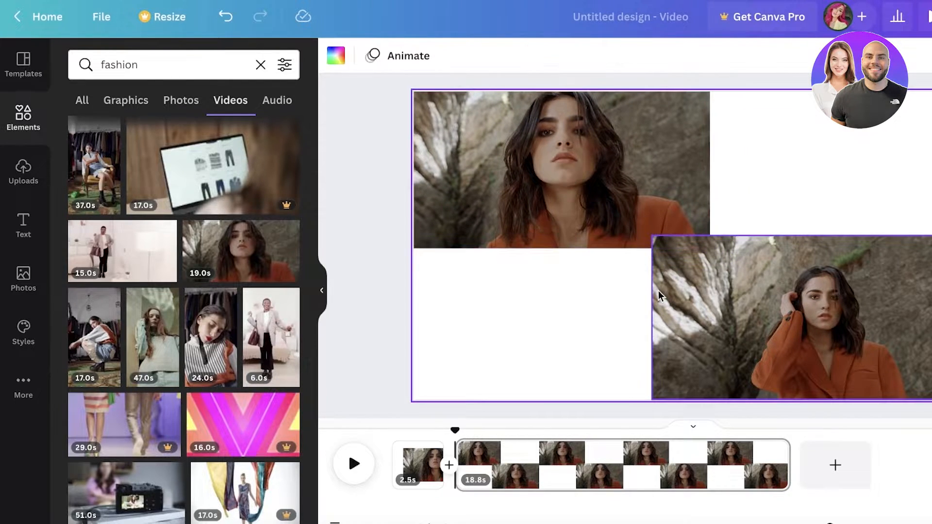
Trim both ends of the second page's upper-left clip to a length of 1.6 s
left_click(516, 175)
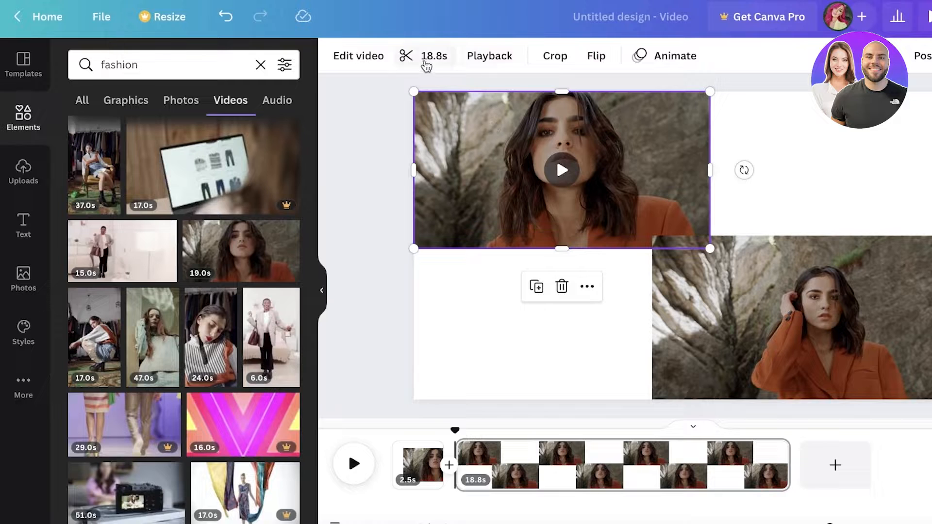
left_click(426, 65)
left_click_drag(402, 55, 504, 55)
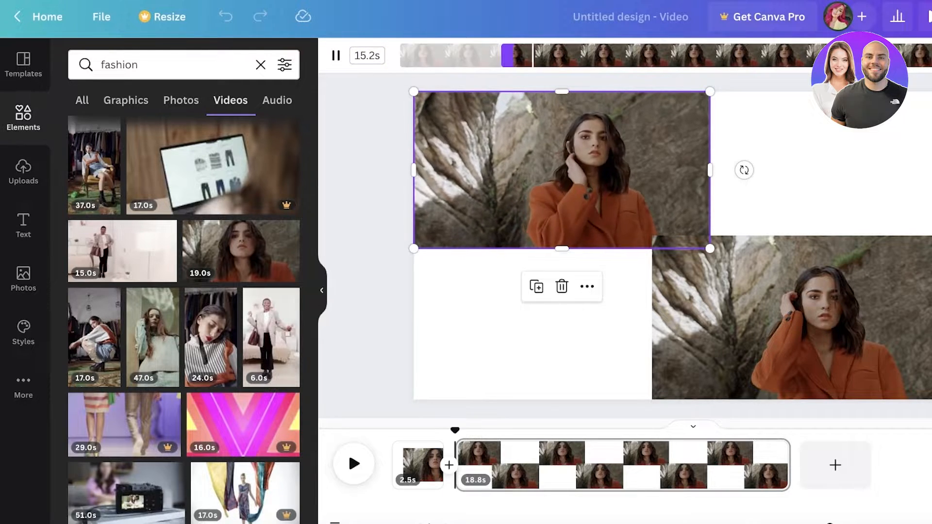
Trim both ends of the second page's lower-right clip to a length of 2.6 s
left_click(742, 248)
left_click(453, 63)
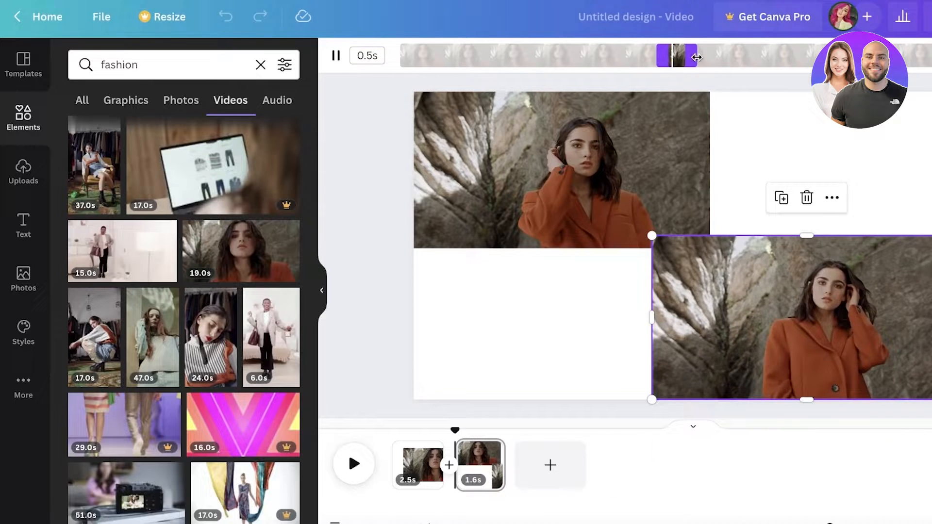
left_click_drag(696, 58, 753, 58)
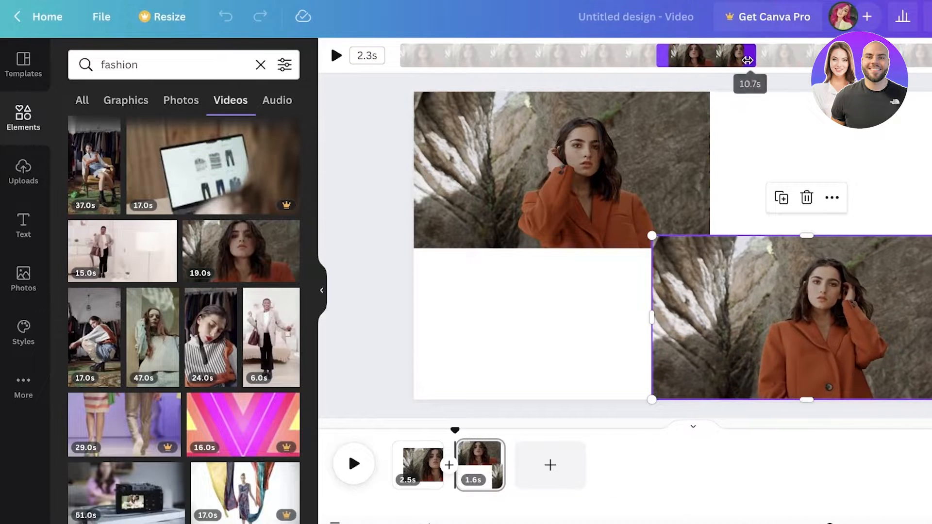
left_click(741, 239)
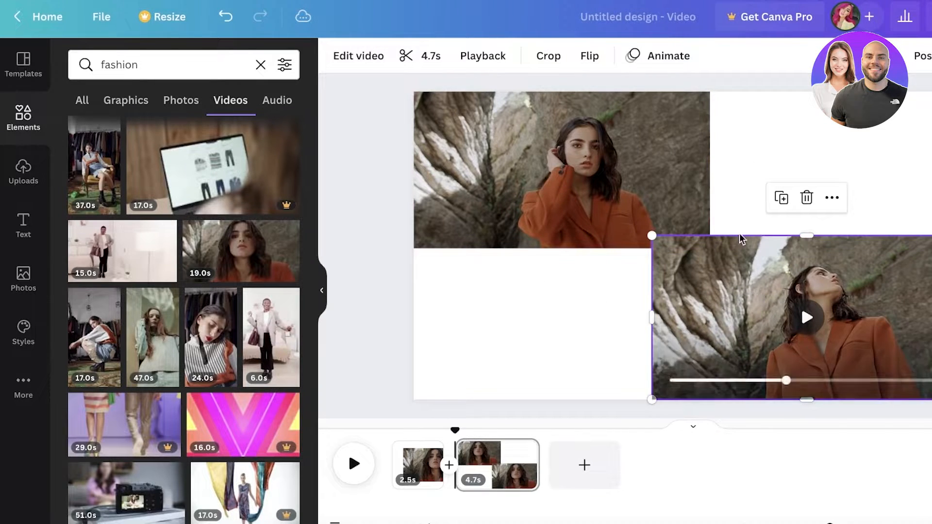
left_click(404, 57)
left_click_drag(734, 56, 764, 65)
Extend the upper-left clip on the second page to 2.5 s and play the video from the first page
left_click(583, 161)
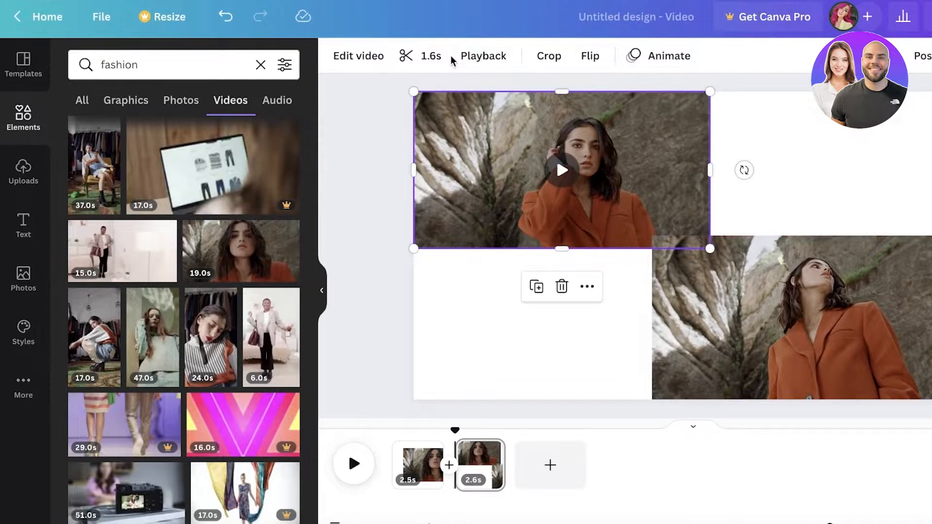
left_click(420, 56)
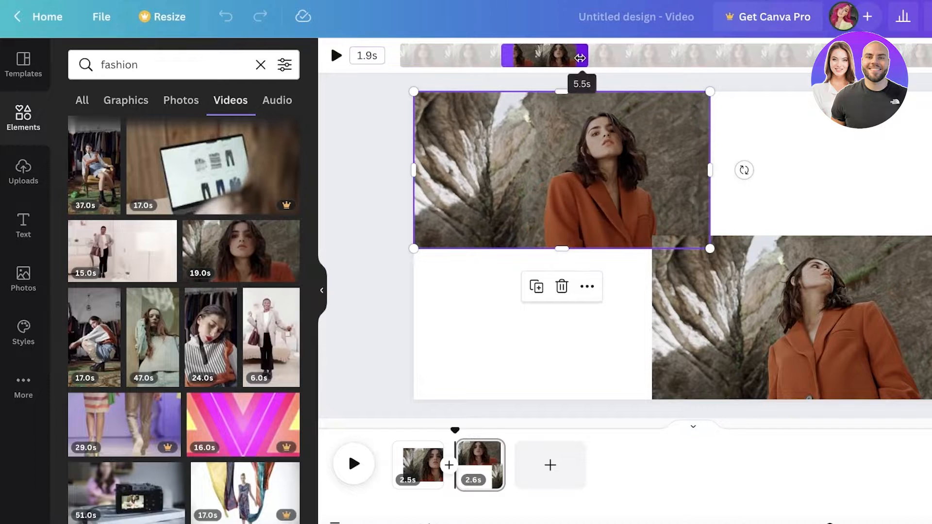
left_click(878, 168)
left_click(421, 459)
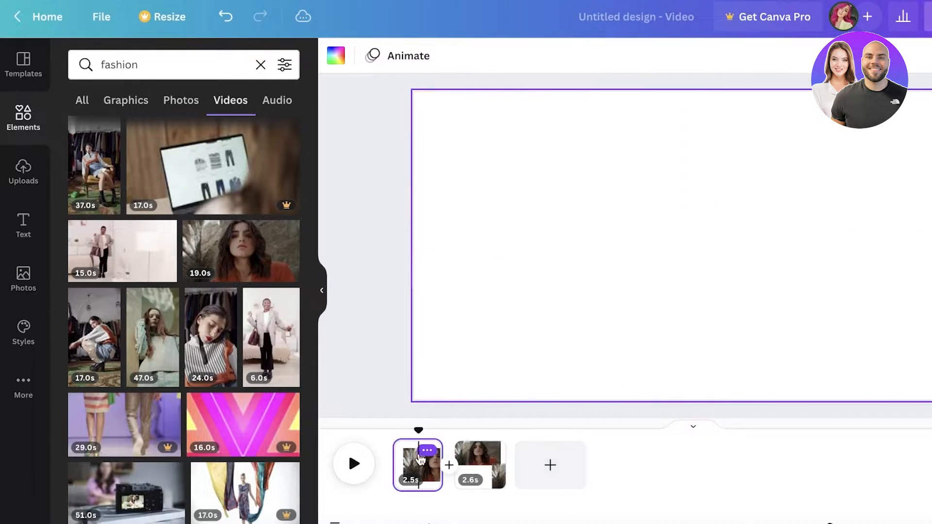
left_click(365, 458)
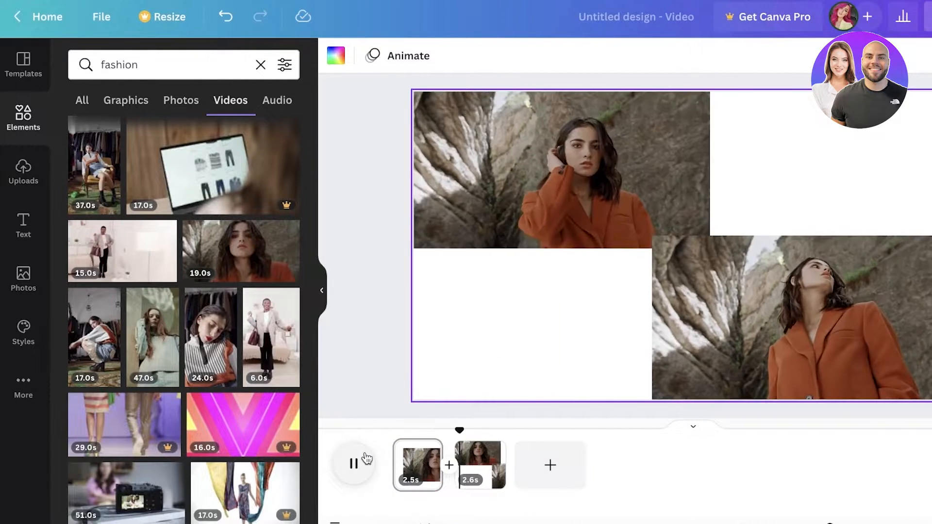
left_click(366, 458)
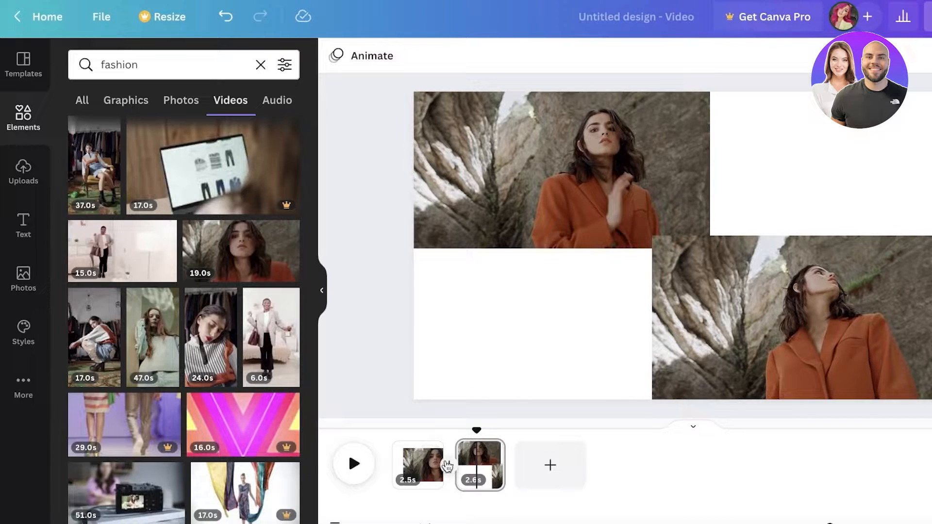
Examine the white balance, light, color and texture adjustments available for the second page's upper-left clip
left_click(469, 185)
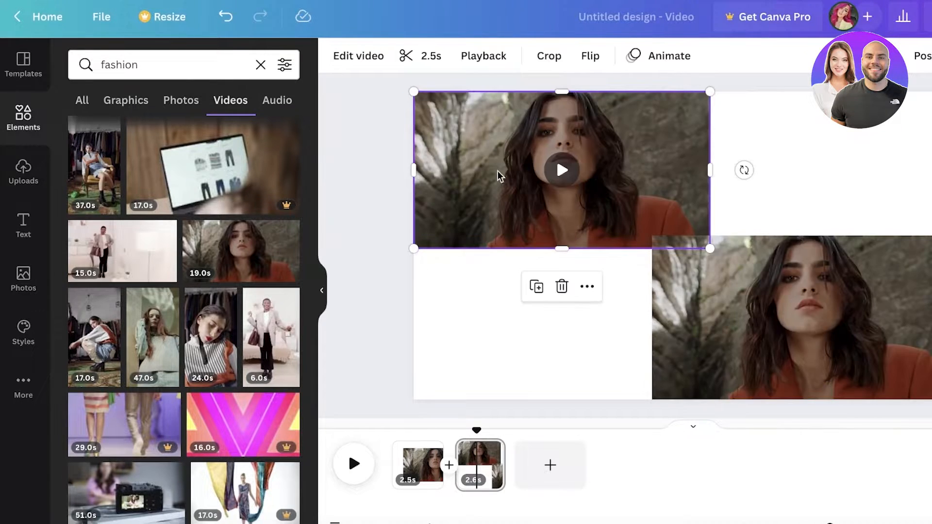
left_click(854, 348)
left_click(529, 181)
left_click(31, 115)
left_click(352, 57)
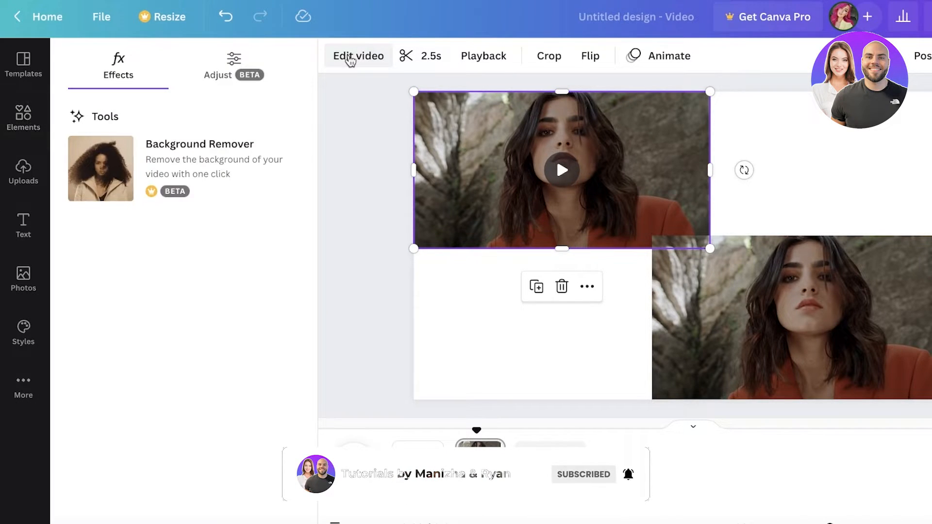
left_click(235, 66)
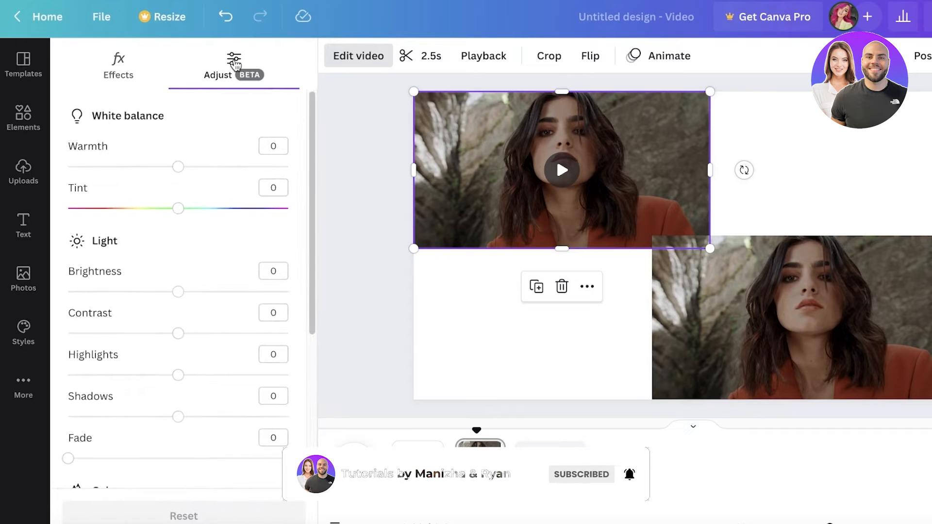
scroll(208, 165, "down", 5)
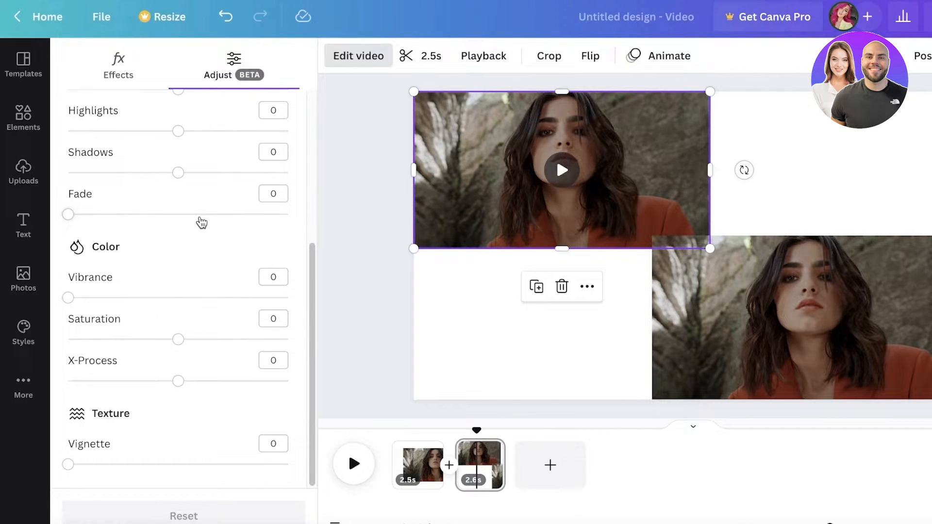
scroll(199, 218, "up", 5)
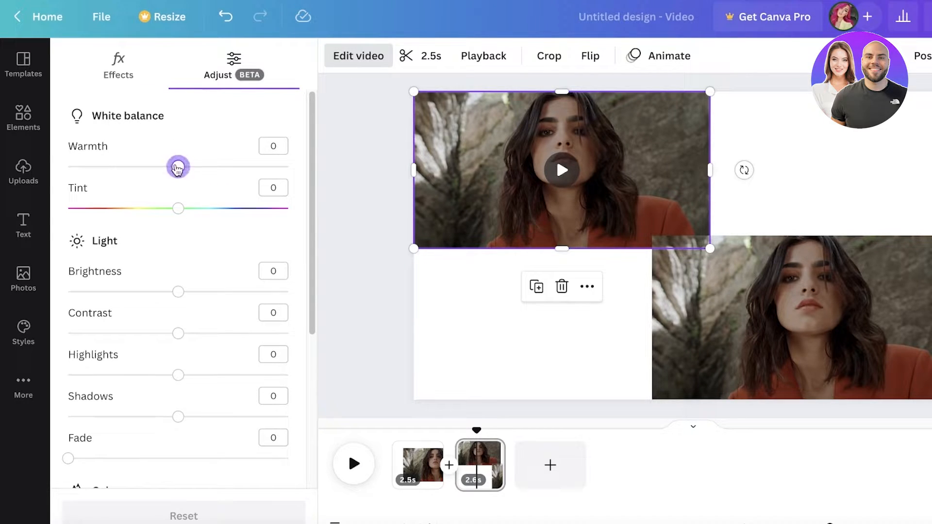
Try a Warmth of 64 and a green Tint on the upper-left clip, and reset both values to 0
left_click_drag(199, 176, 299, 177)
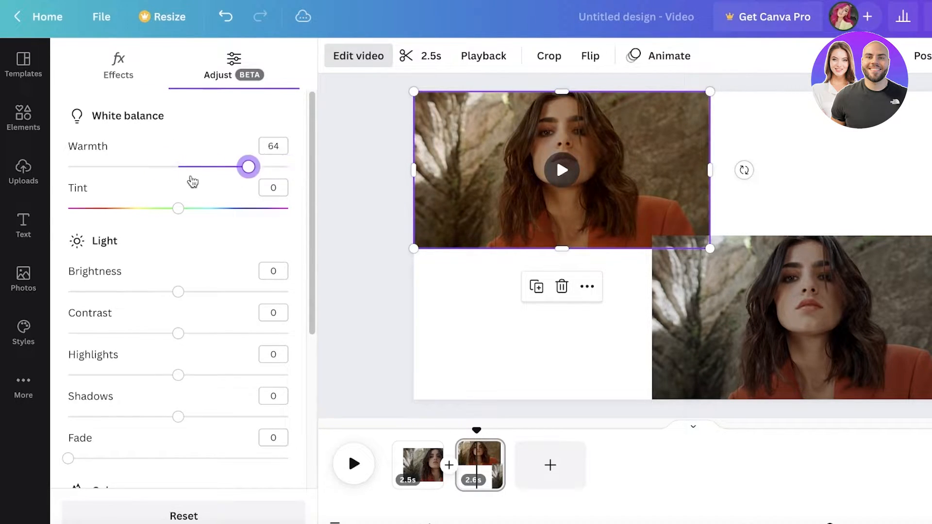
left_click_drag(193, 181, 168, 212)
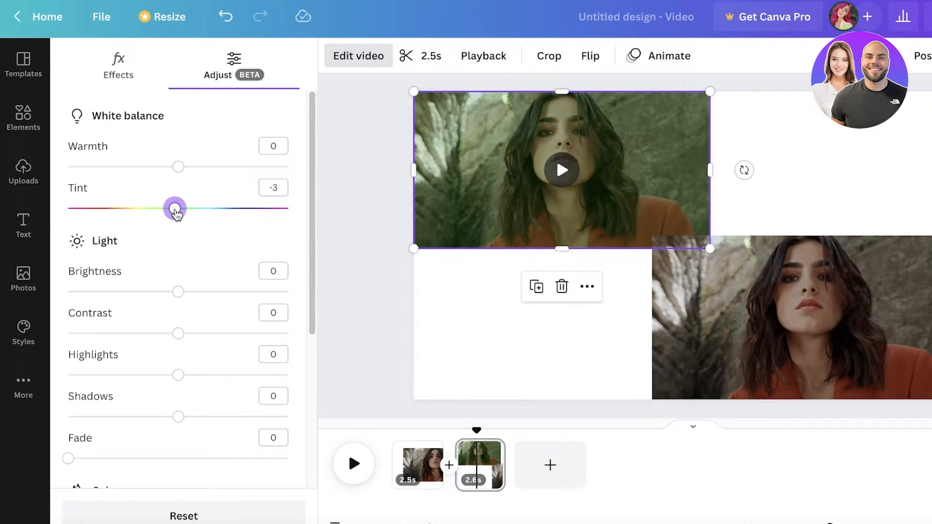
scroll(179, 224, "down", 1)
left_click_drag(179, 271, 179, 271)
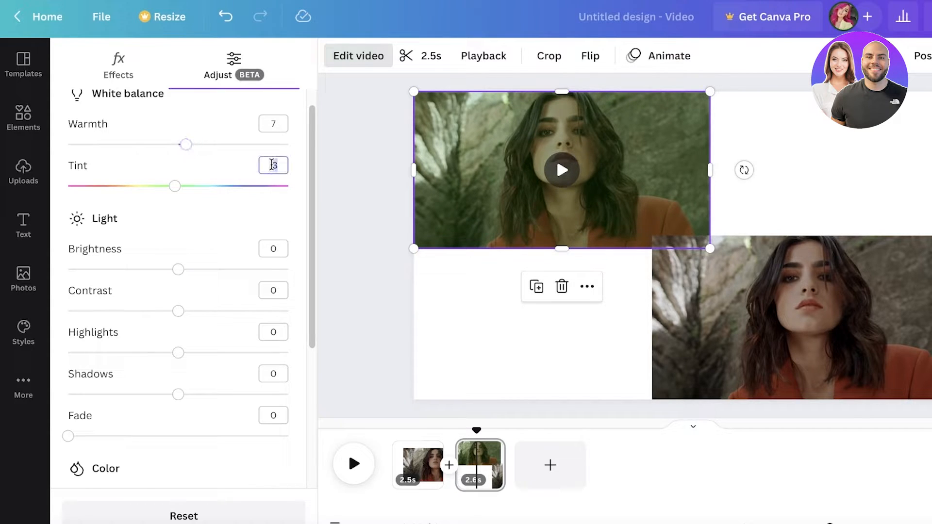
type("0")
key("shift+Tab")
type("0")
Set the upper-left clip's Fade to 51 and select the lower-right clip
scroll(286, 288, "down", 5)
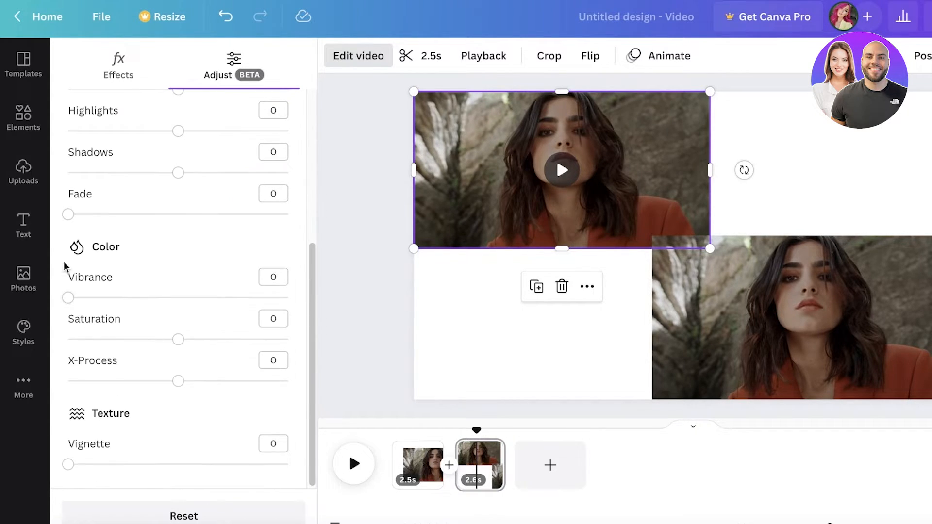
left_click_drag(71, 214, 182, 223)
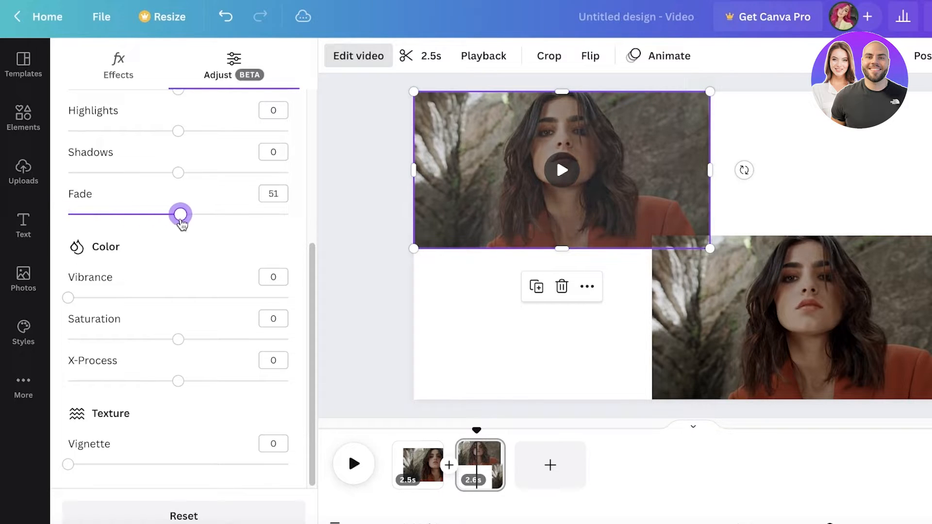
left_click(674, 335)
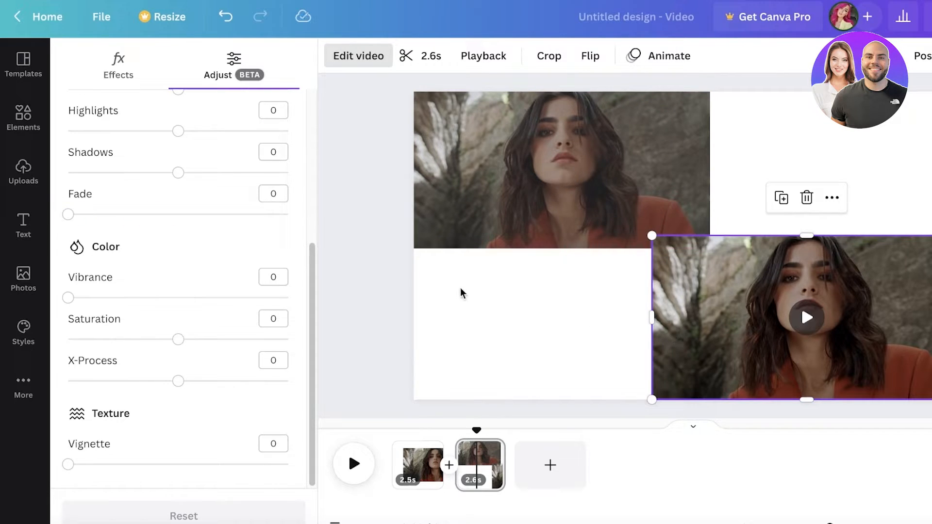
Set the lower-right clip's Vibrance to 82 and Saturation to 71, and play the video
left_click_drag(115, 297, 278, 296)
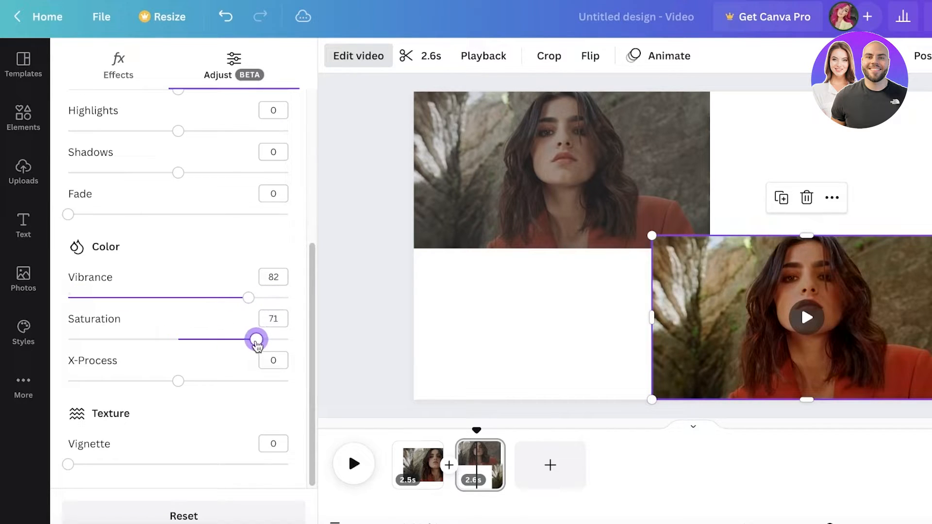
left_click(373, 340)
left_click(491, 339)
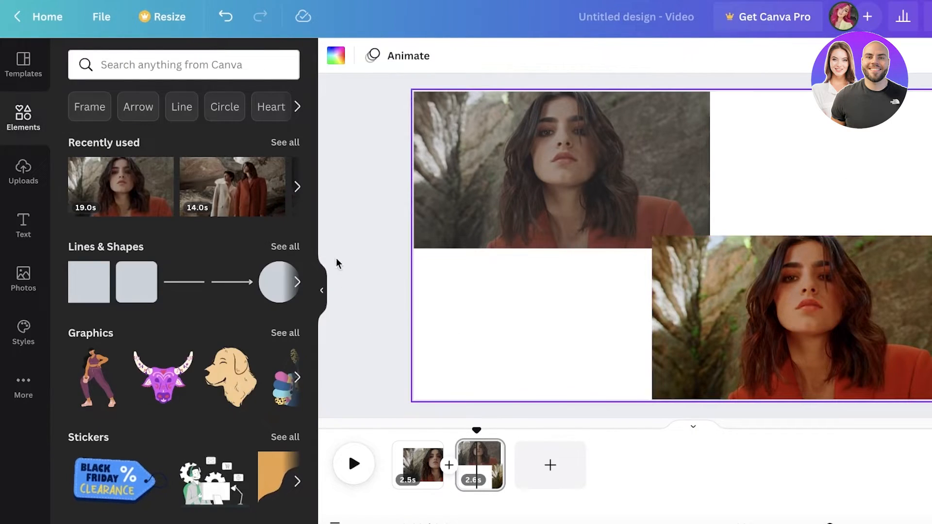
left_click(363, 466)
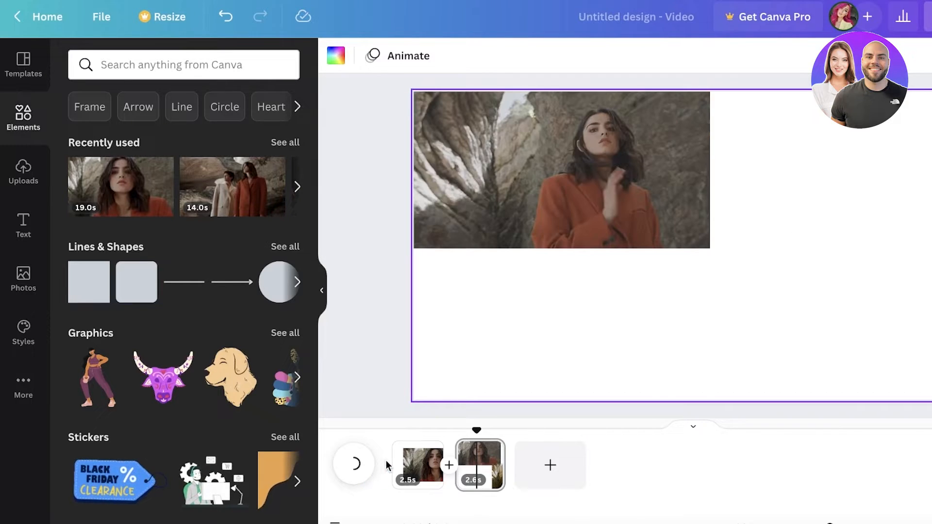
Try the Dissolve, Slide and Circle Wipe transitions between the first and second pages
left_click(418, 466)
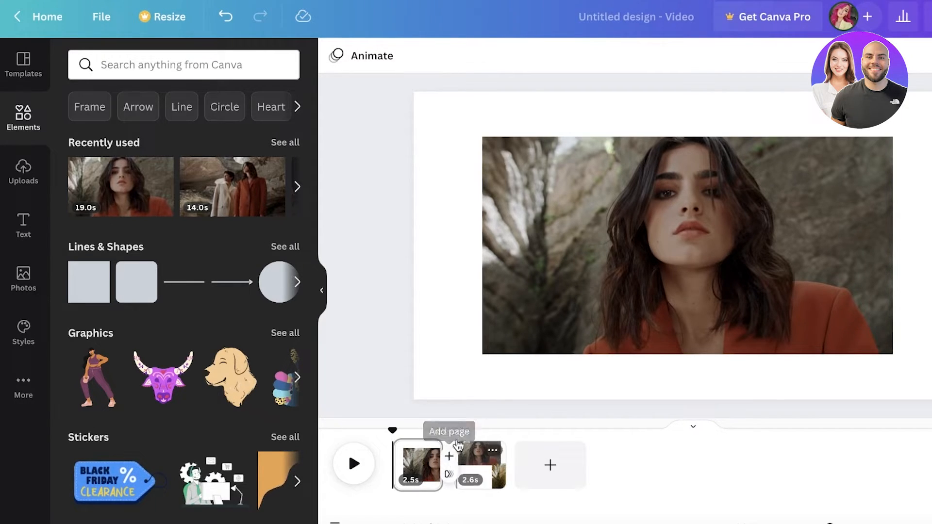
left_click(447, 474)
left_click(179, 133)
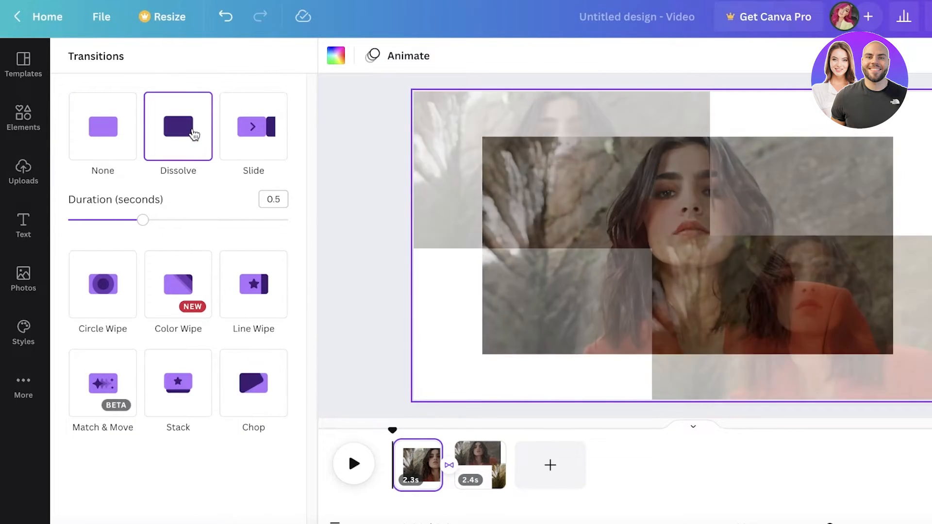
left_click(253, 132)
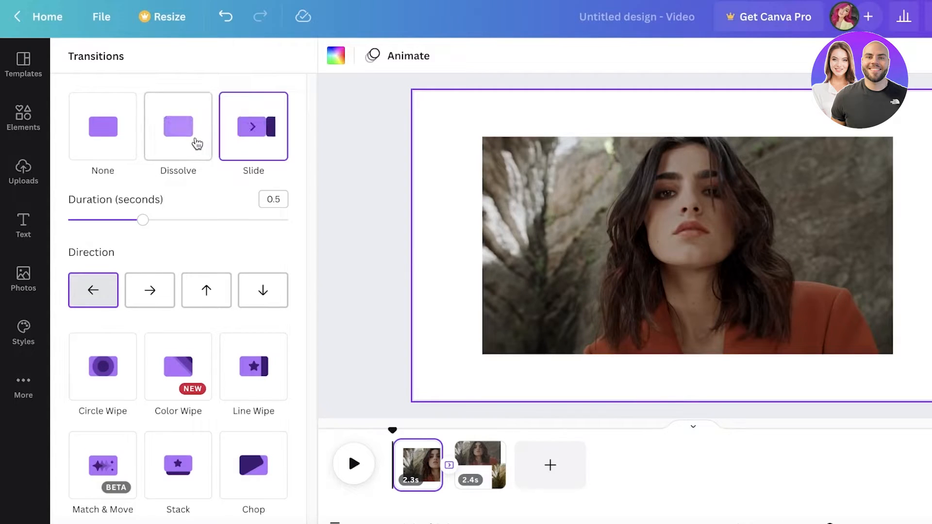
left_click(195, 144)
left_click(115, 311)
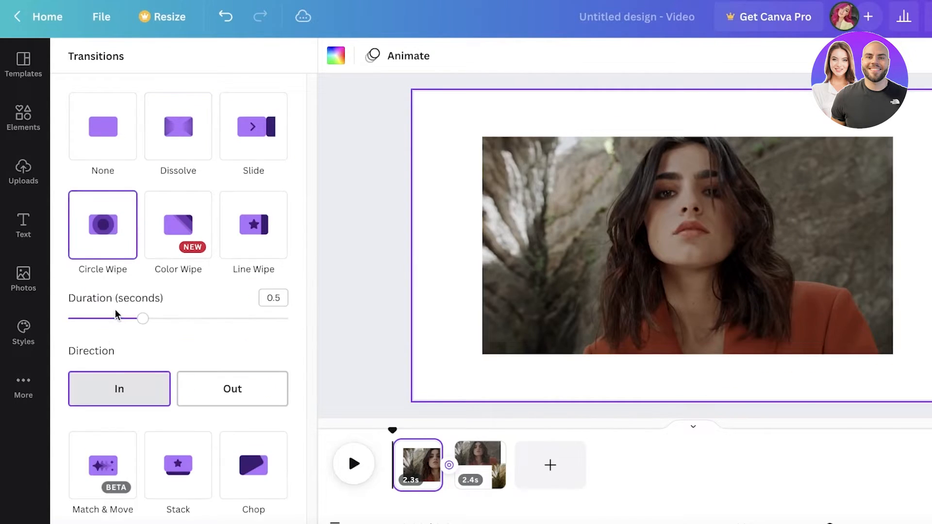
Set the page transition's duration to 0.9 seconds, try Line Wipe and Stack, and choose Chop
left_click_drag(143, 319, 125, 319)
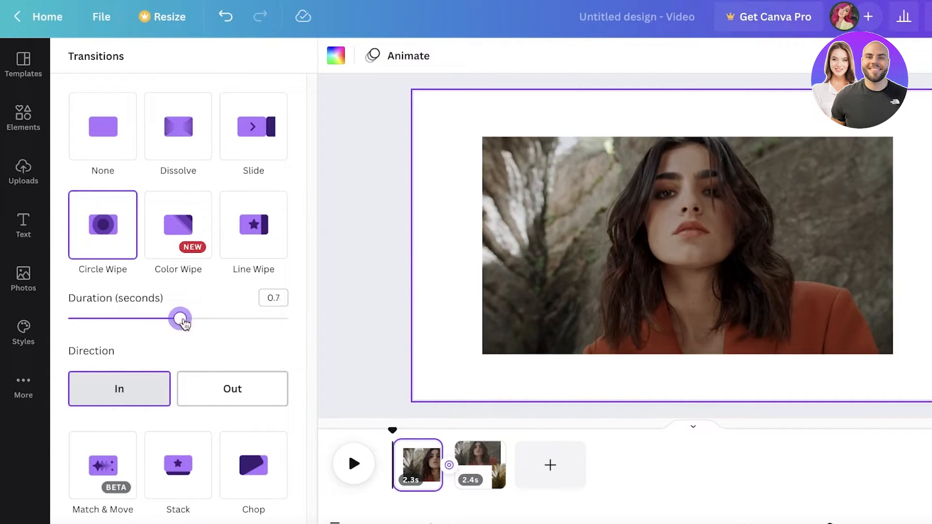
left_click(254, 224)
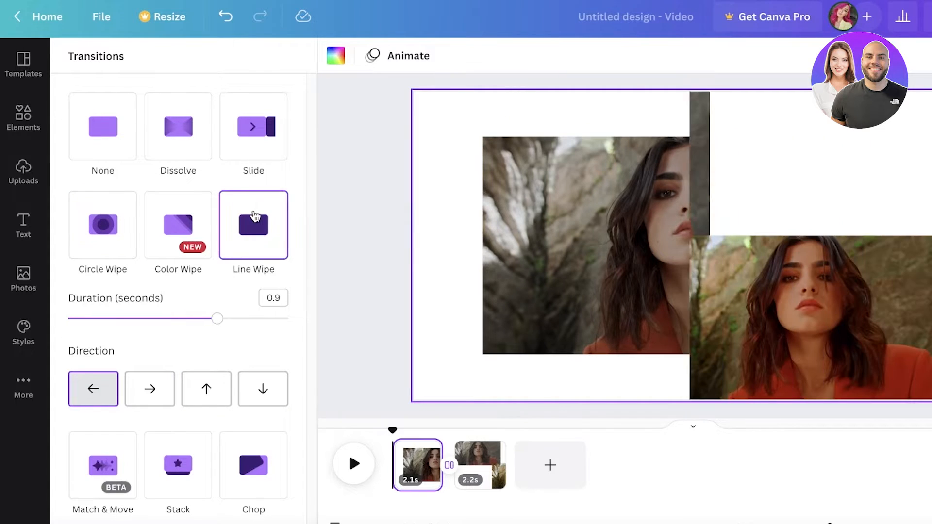
left_click(192, 496)
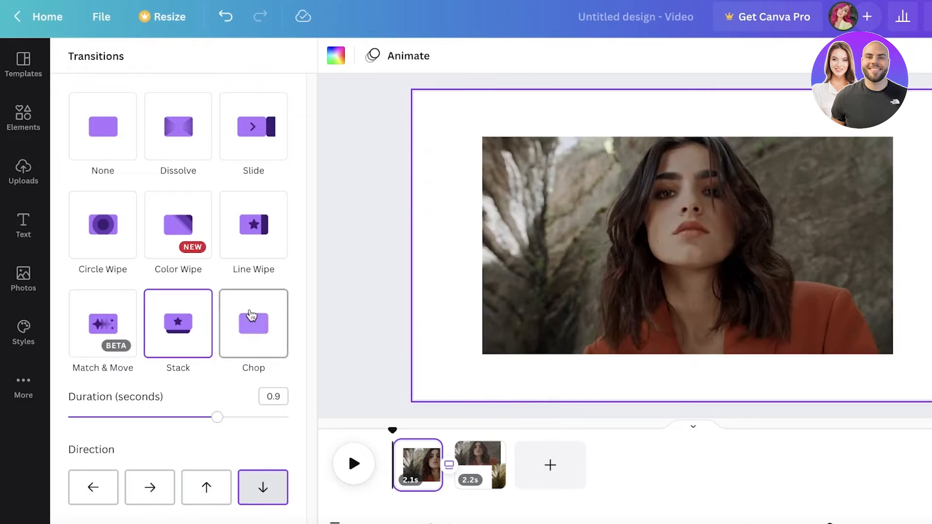
left_click(252, 316)
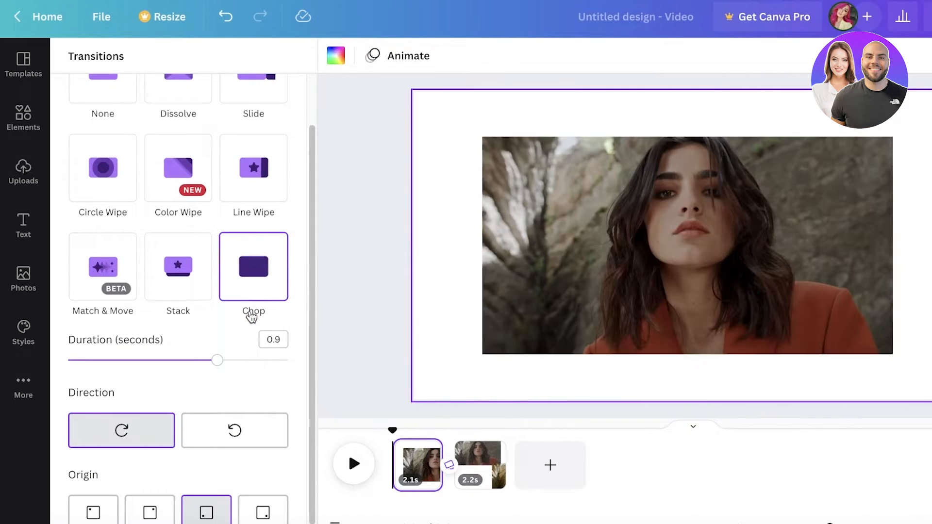
scroll(272, 315, "down", 1)
key("Escape")
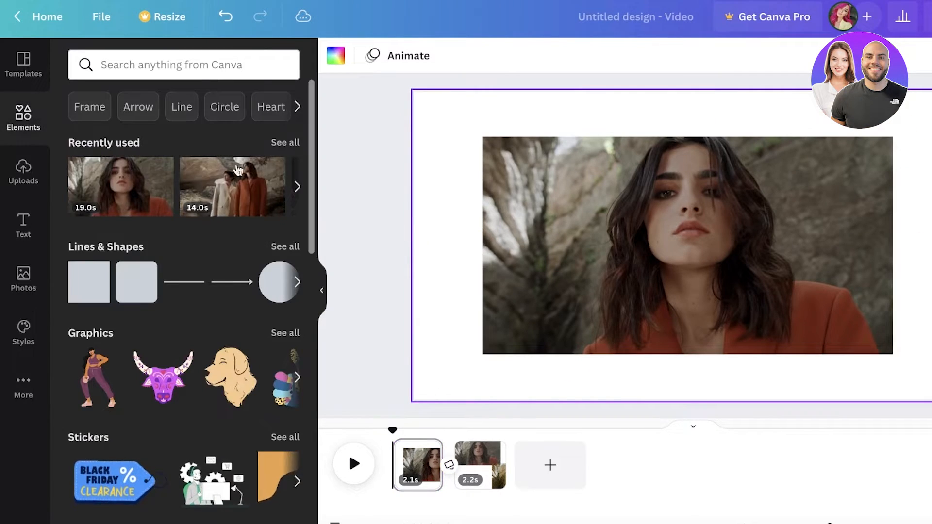
Apply the Neon page animation to the first page and to the second page
left_click(425, 186)
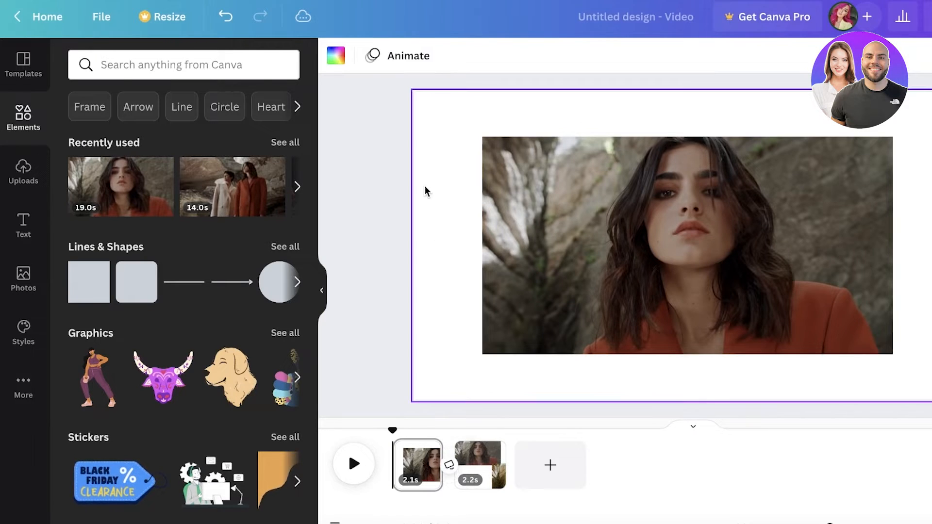
left_click(391, 60)
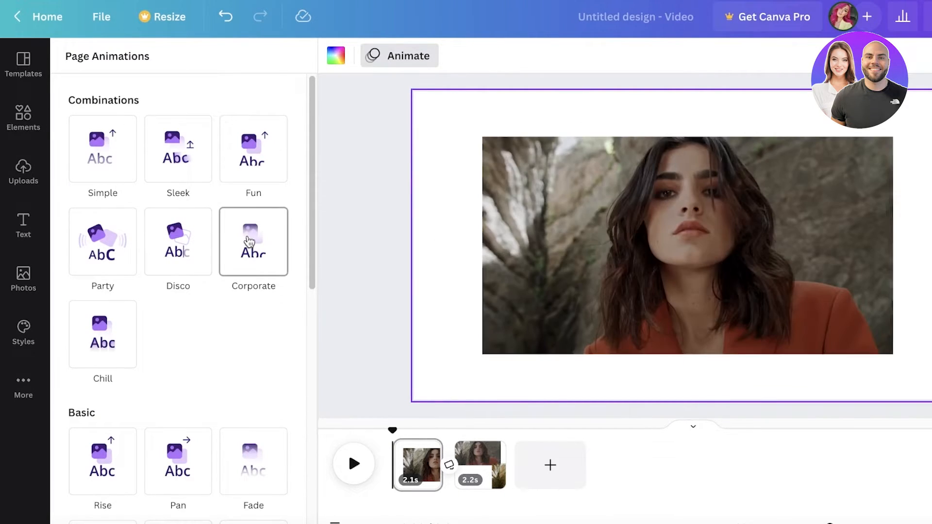
scroll(256, 429, "down", 8)
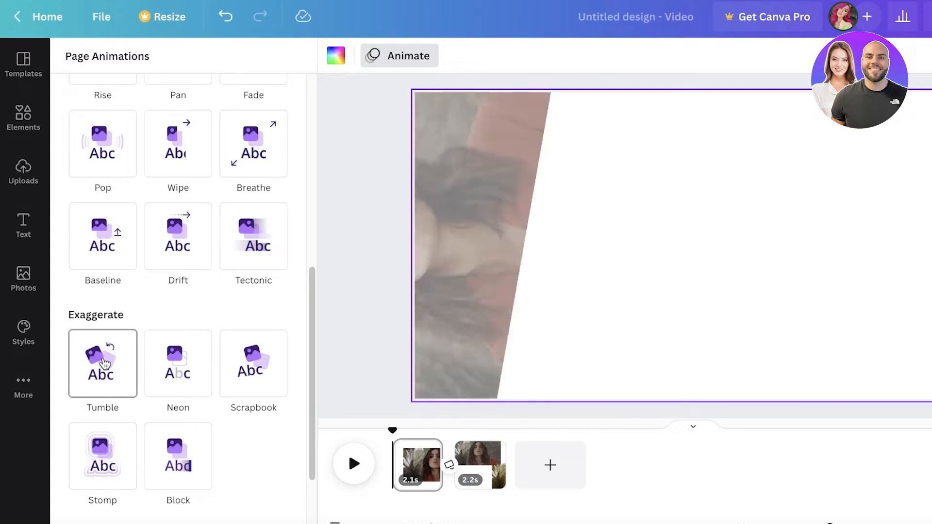
left_click(202, 357)
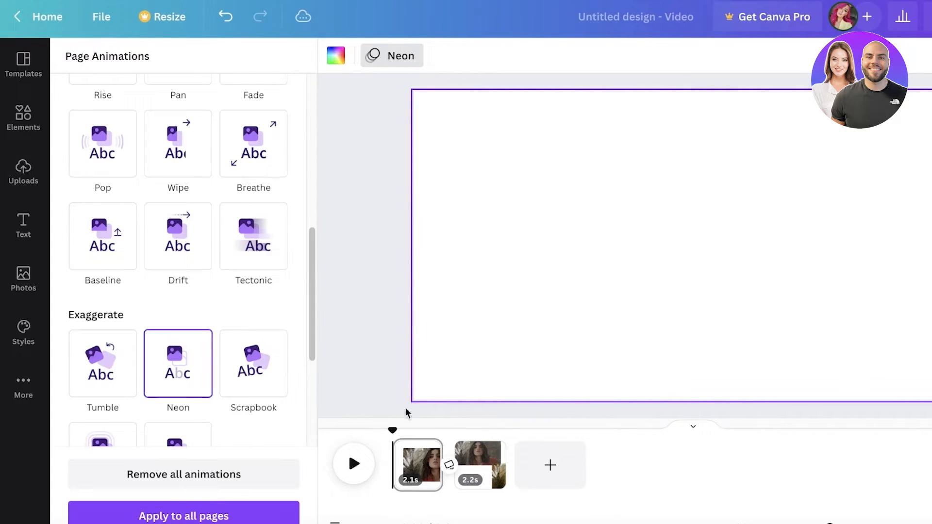
left_click(479, 450)
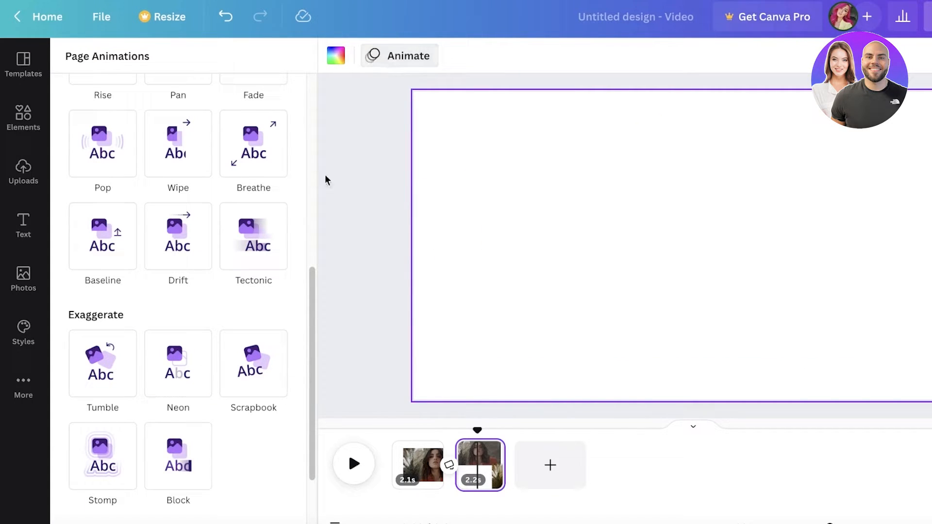
left_click(154, 383)
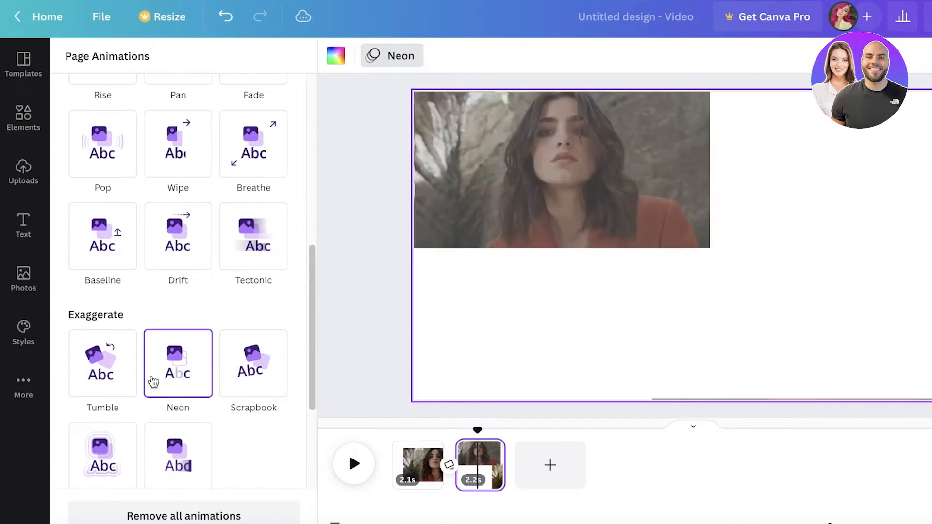
left_click(320, 254)
Play the video from the first page to check the animation, and stop it
left_click(413, 467)
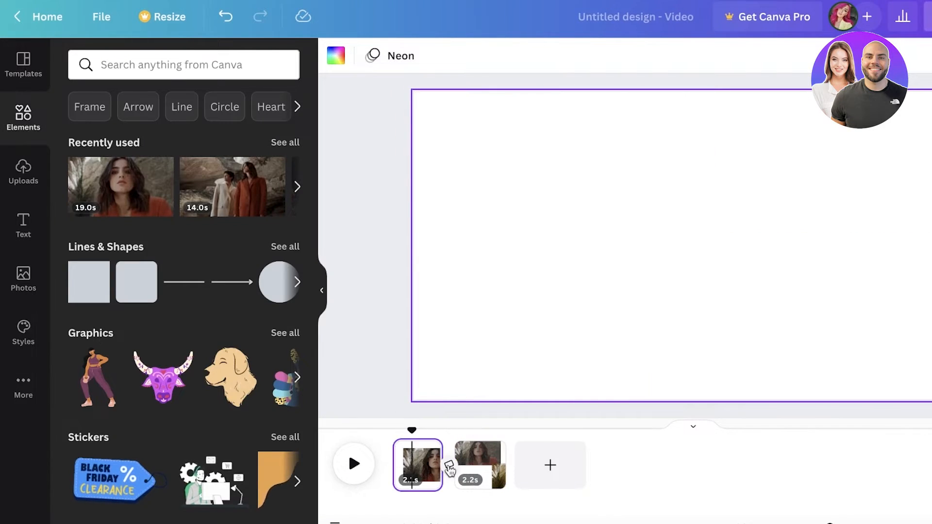
left_click(359, 473)
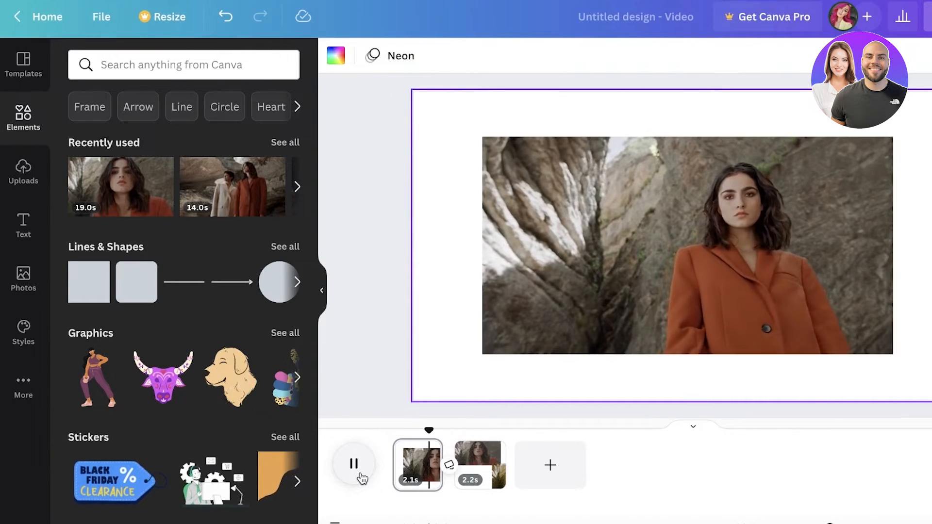
left_click(361, 475)
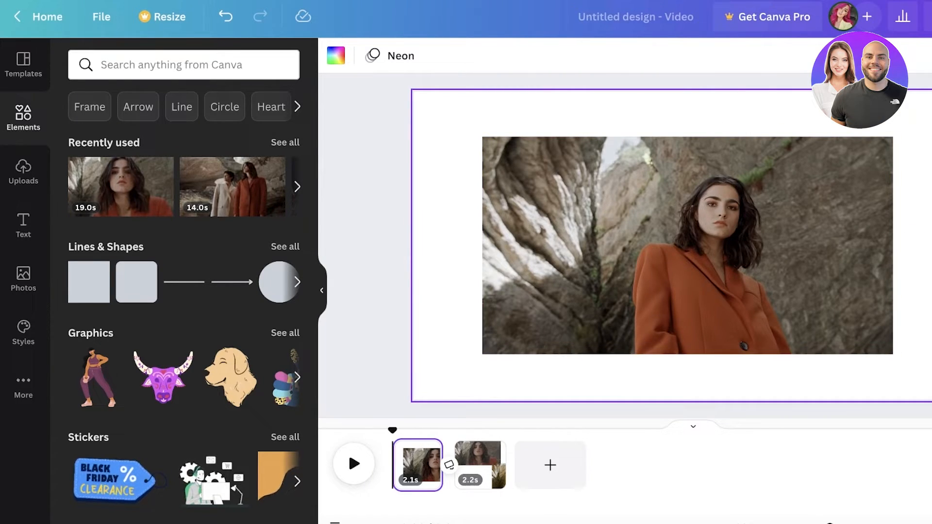
Insert a blank page between the two existing pages and delete it
key("ctrl+Return")
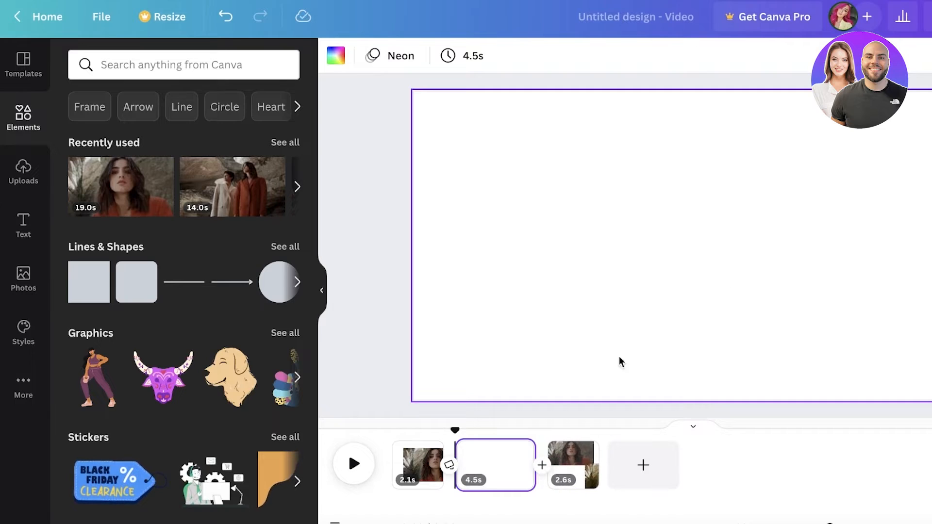
left_click(494, 485)
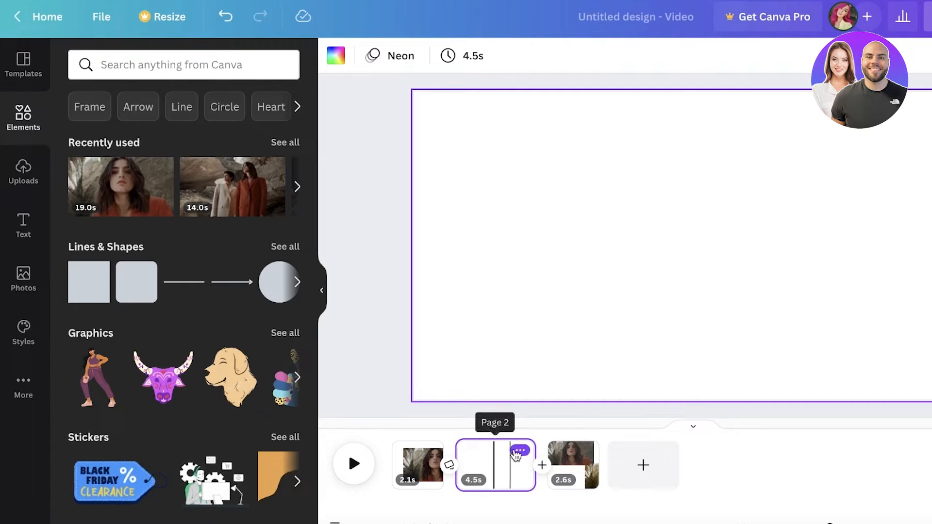
left_click(519, 450)
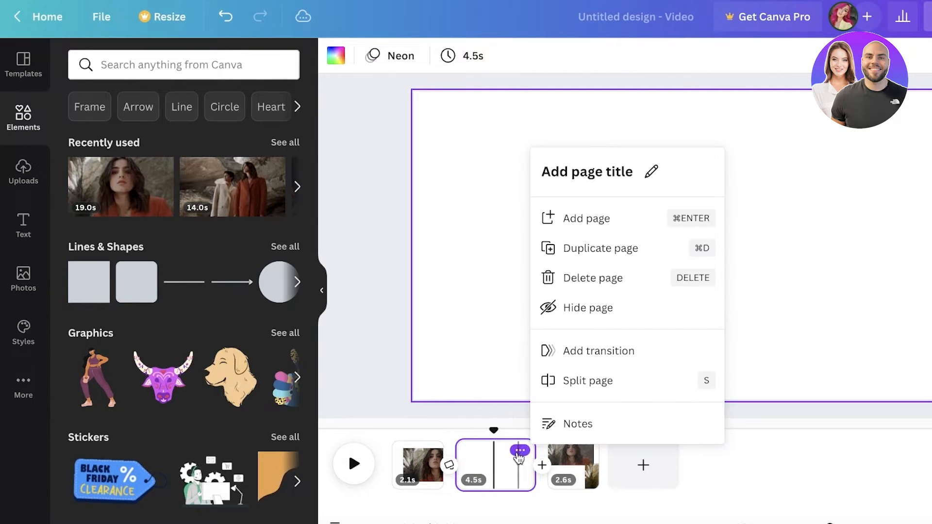
left_click(576, 279)
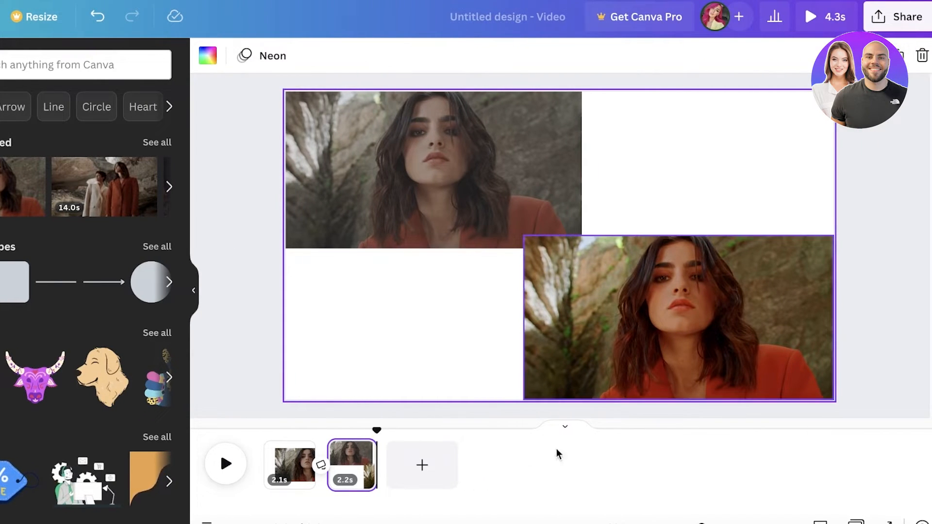
Move the second page ahead of the first page and return it to second place
left_click(351, 464)
mouse_move(350, 466)
left_mouse_down()
mouse_move(289, 465)
mouse_move(376, 469)
mouse_move(291, 467)
mouse_move(313, 451)
mouse_move(381, 458)
mouse_move(365, 460)
left_mouse_up()
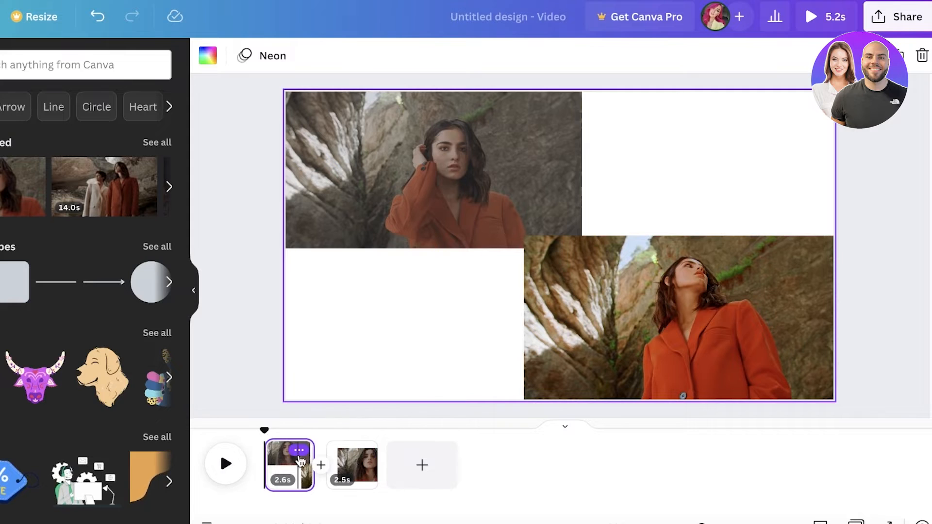
left_click_drag(291, 463, 334, 465)
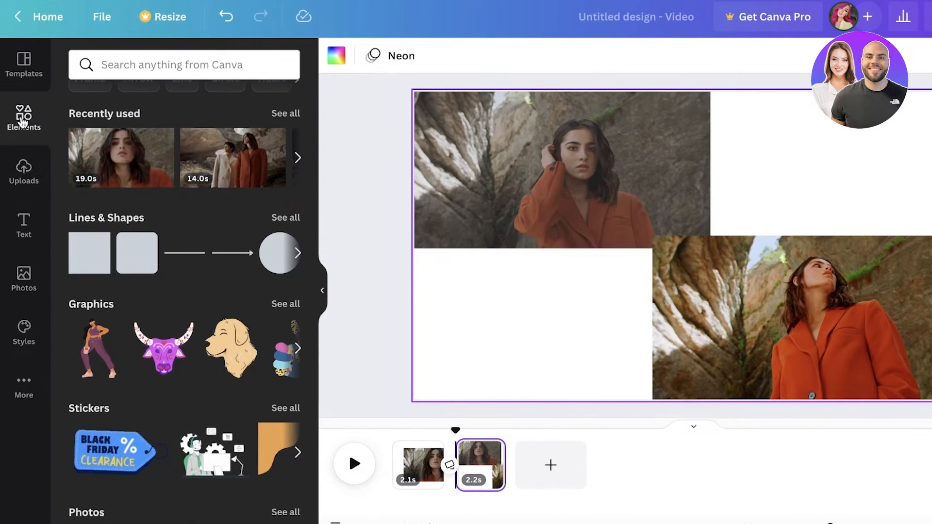
Give the first page's clip the Neon photo animation, set to animate on enter
left_click(553, 219)
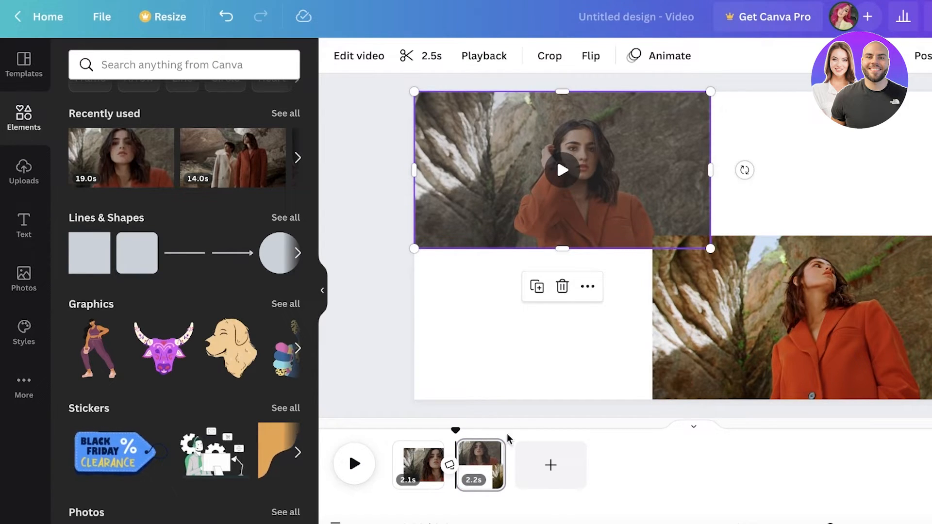
left_click(422, 465)
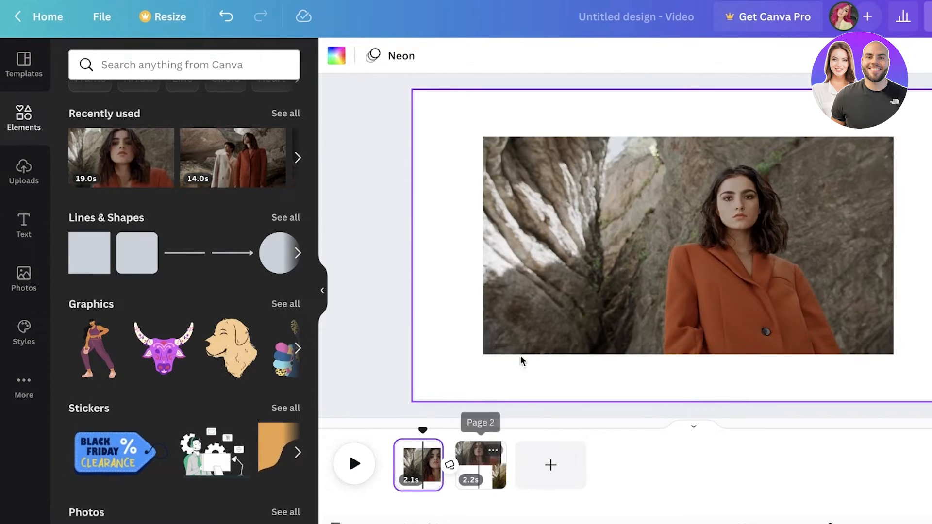
left_click(566, 288)
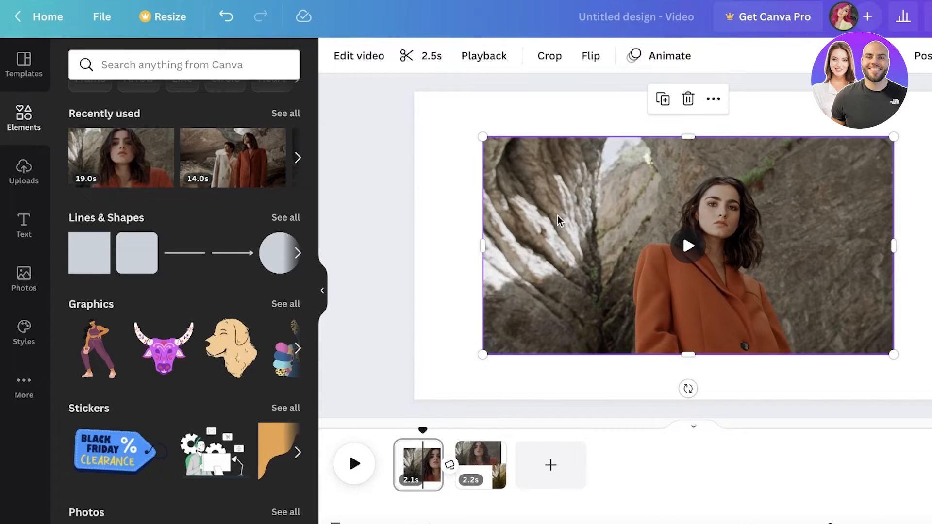
left_click(634, 56)
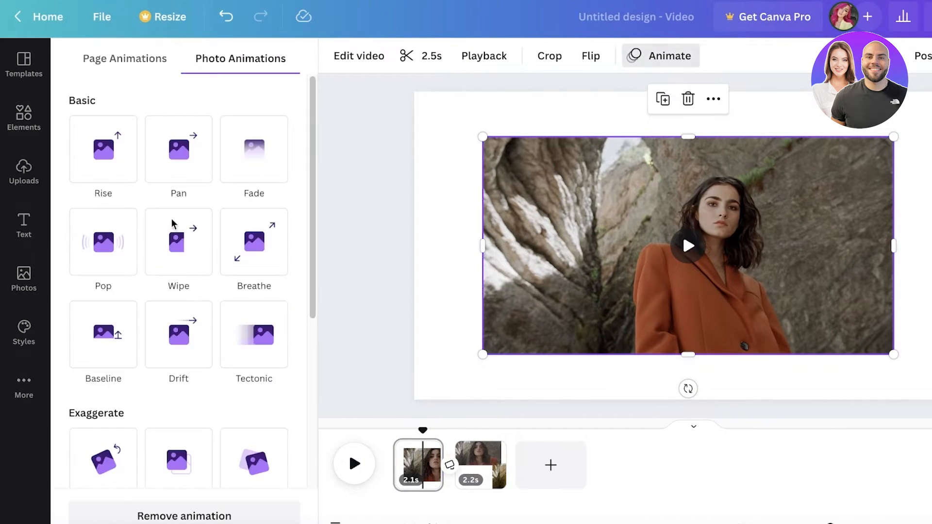
left_click(135, 68)
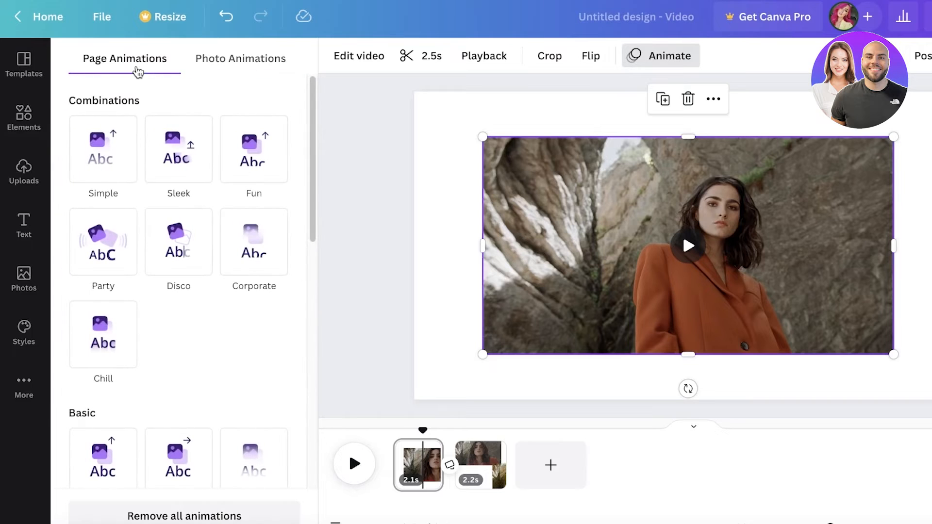
left_click(206, 71)
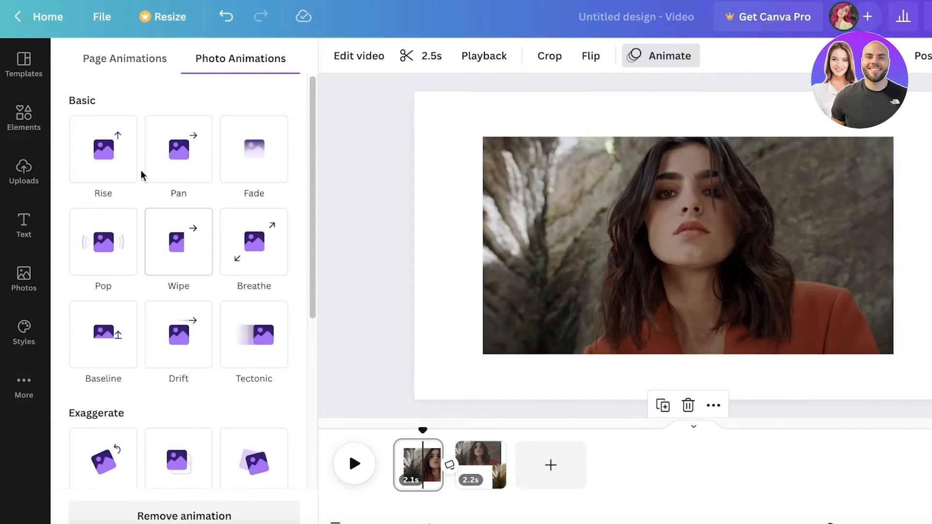
scroll(196, 160, "down", 5)
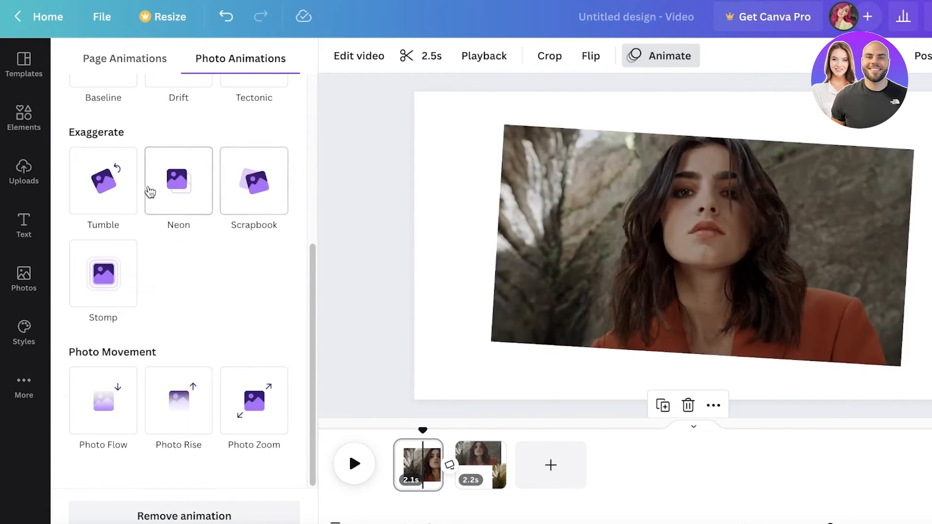
left_click(150, 192)
left_click(156, 286)
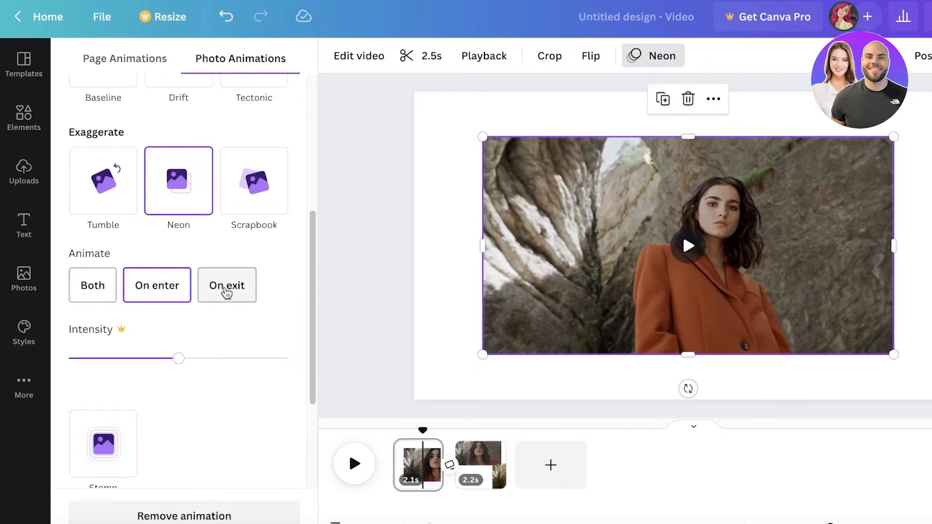
Try the first clip's Neon animation on enter and on both, and set it to animate on exit
left_click(227, 290)
left_click(156, 286)
left_click(80, 285)
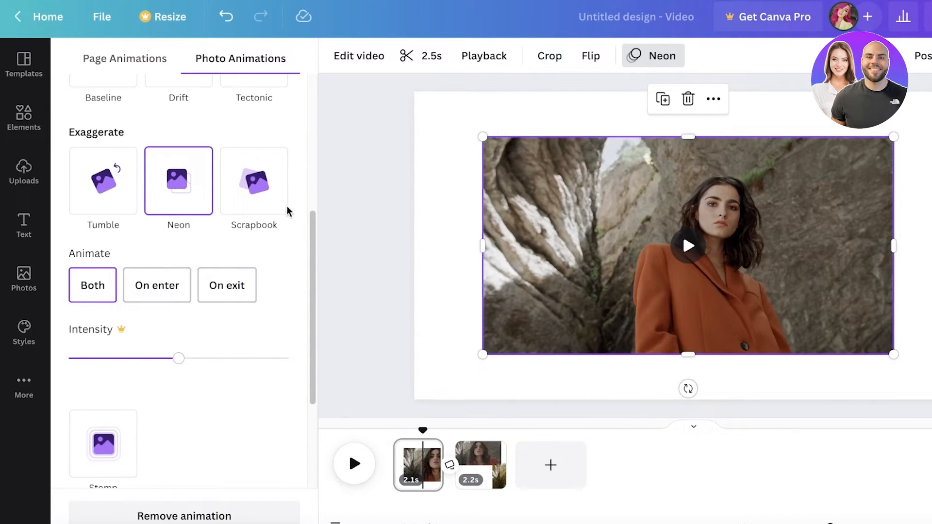
left_click(224, 290)
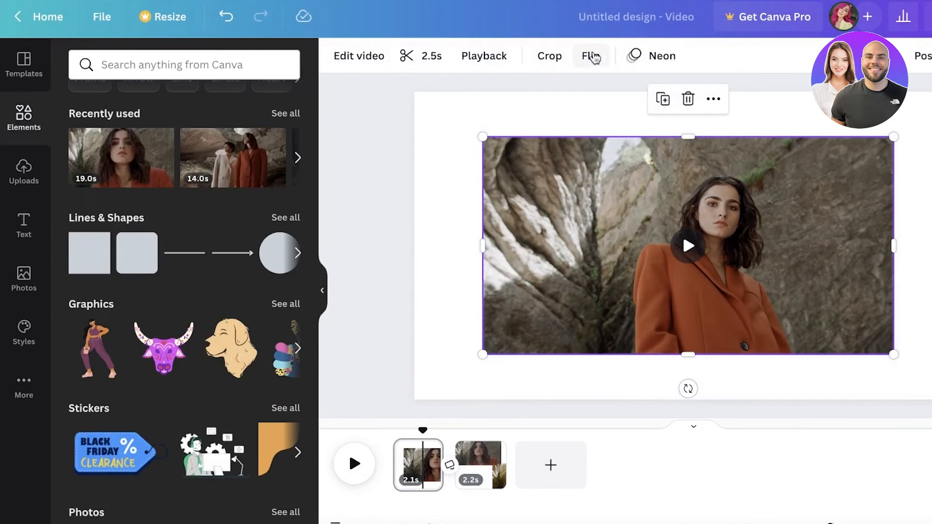
left_click(634, 56)
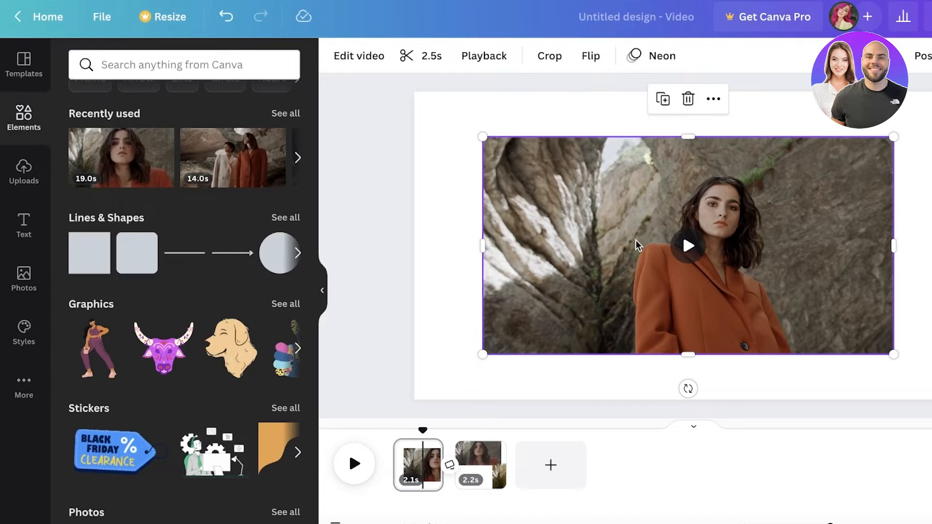
left_click(561, 57)
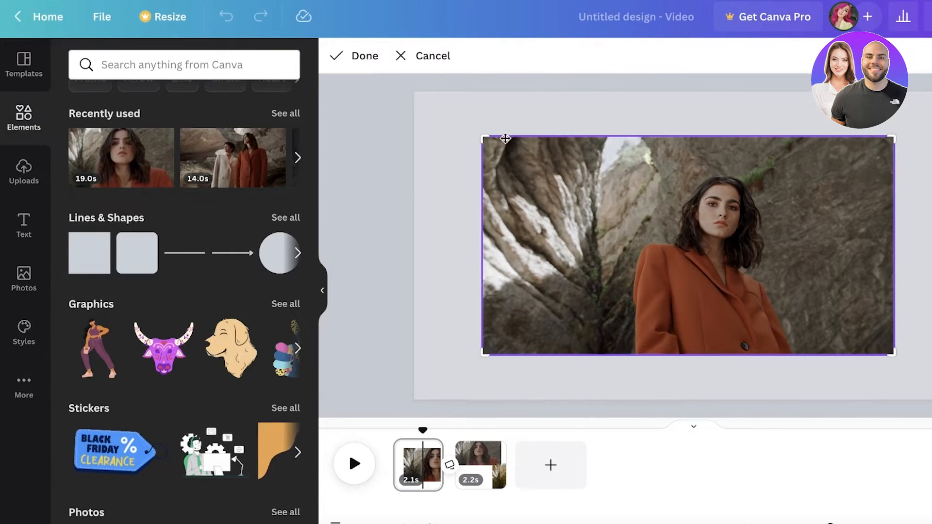
left_click_drag(490, 142, 458, 107)
left_click(403, 55)
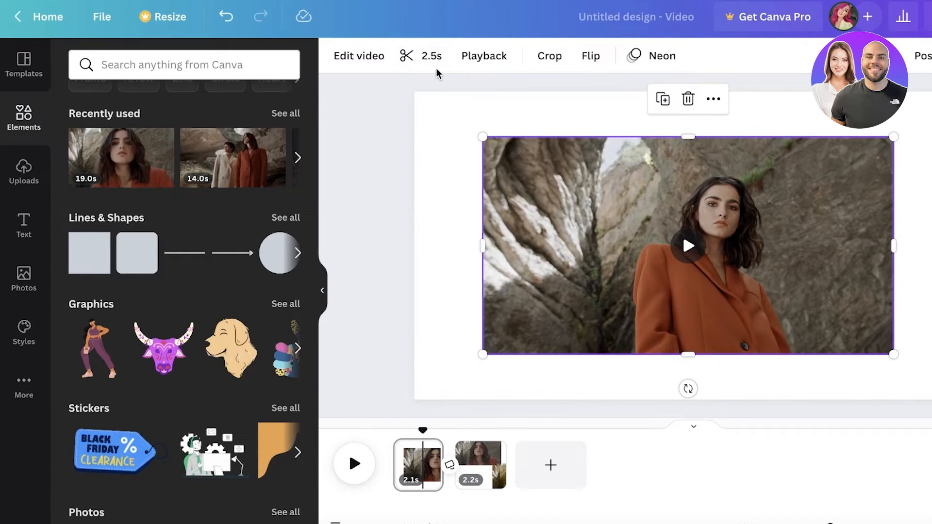
Check the Loop video and Autoplay video options of the first page's clip
left_click(485, 55)
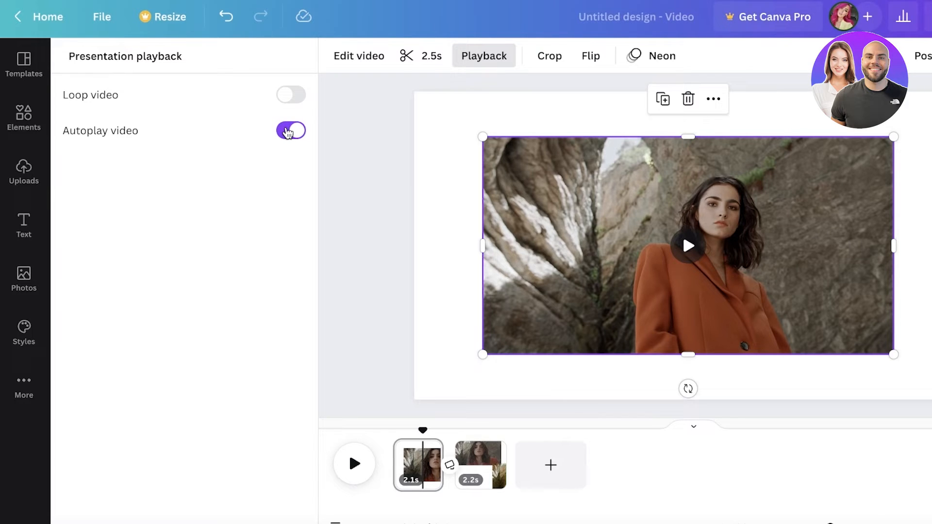
left_click(342, 193)
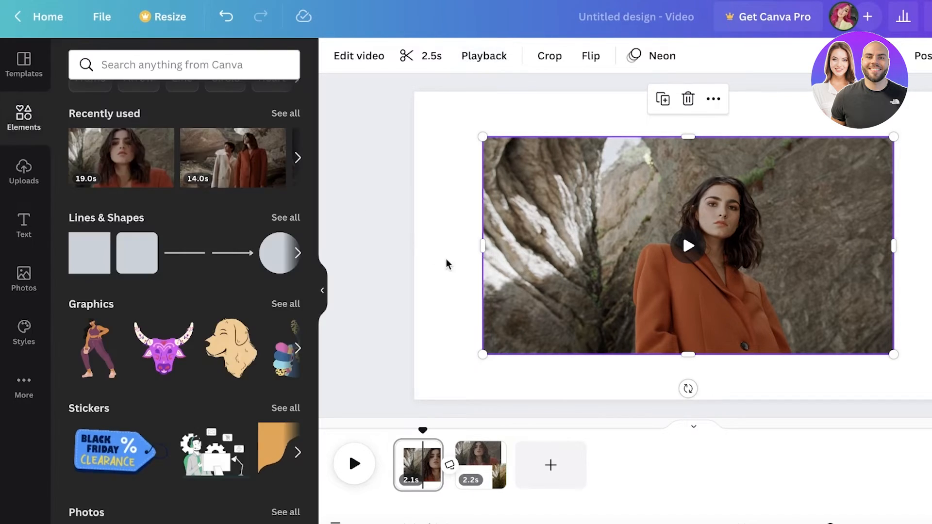
left_click(418, 221)
Play the video through both pages, replay it from the start, and stop on the first page
left_click(345, 460)
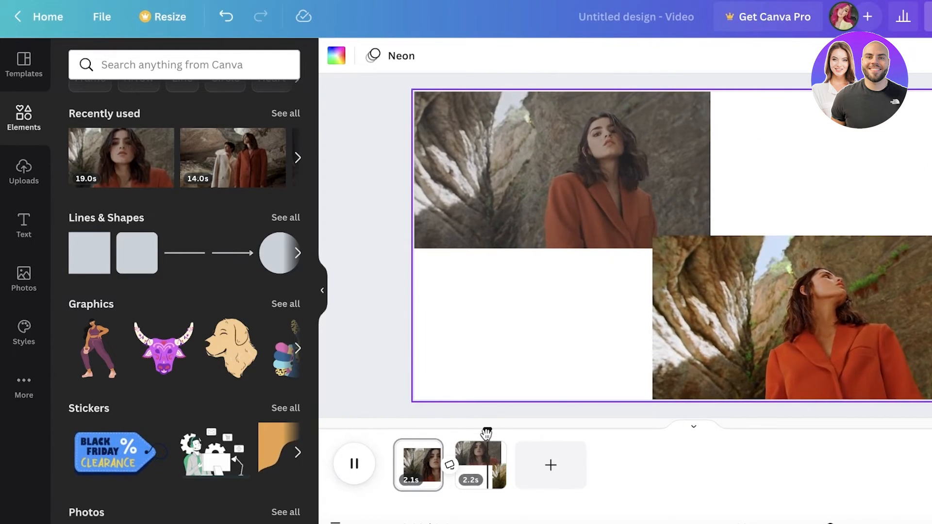
left_click(398, 430)
key("space")
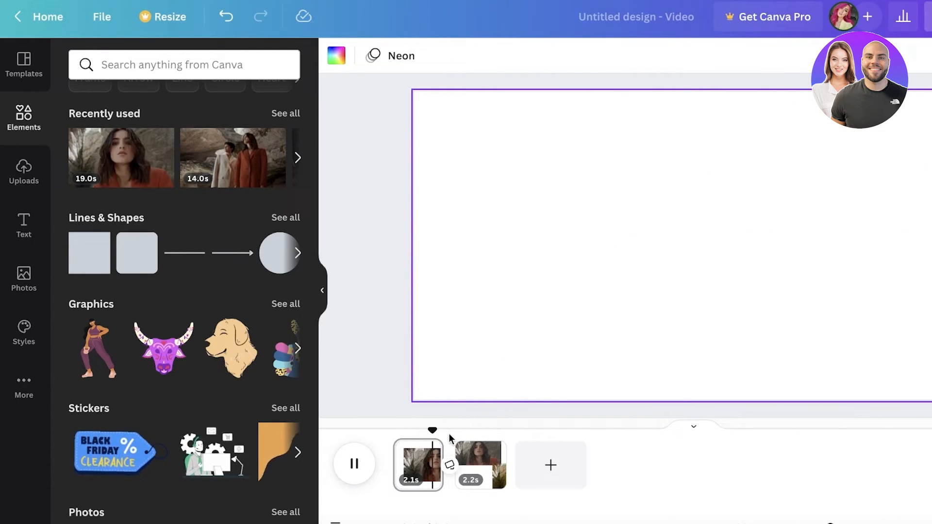
left_click_drag(475, 430, 272, 419)
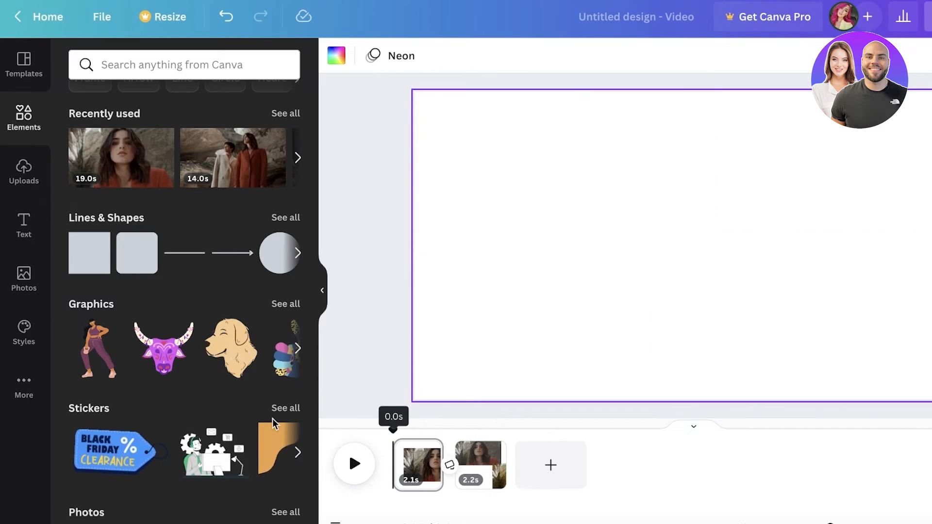
left_click(355, 464)
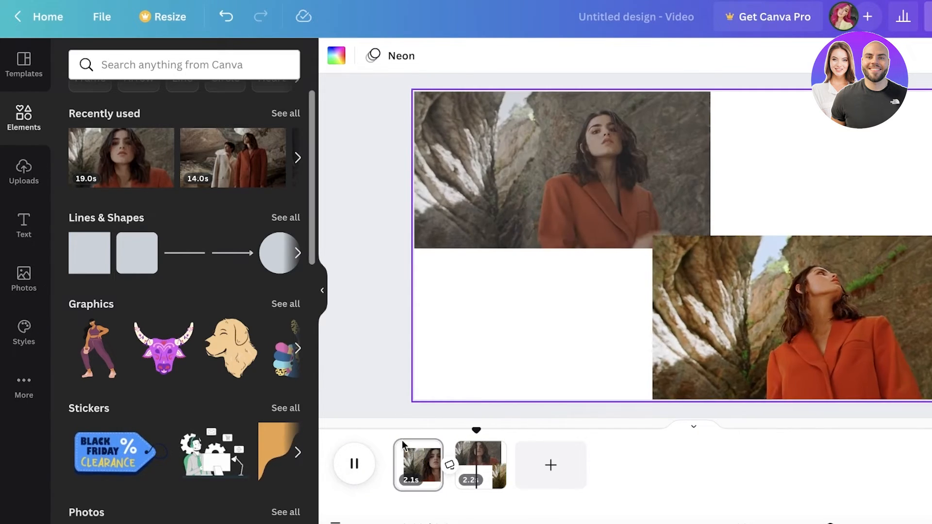
left_click(430, 472)
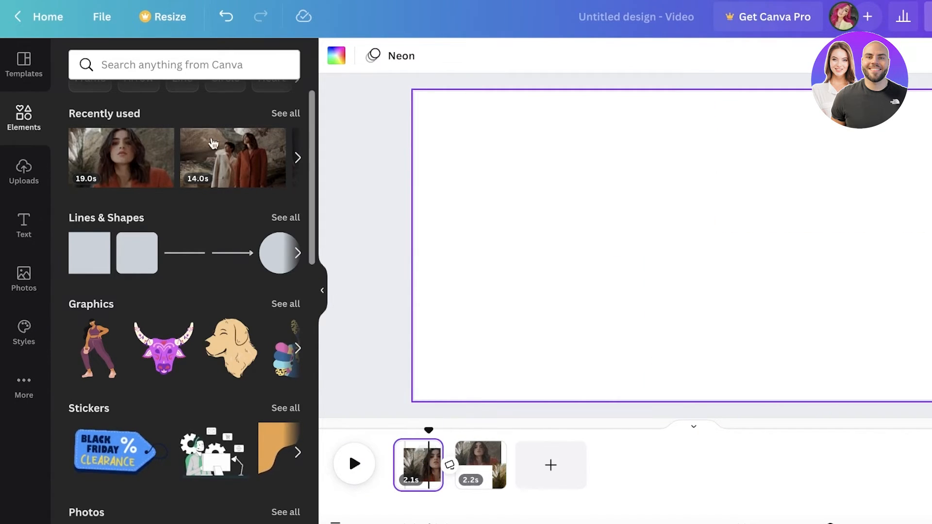
left_click(582, 260)
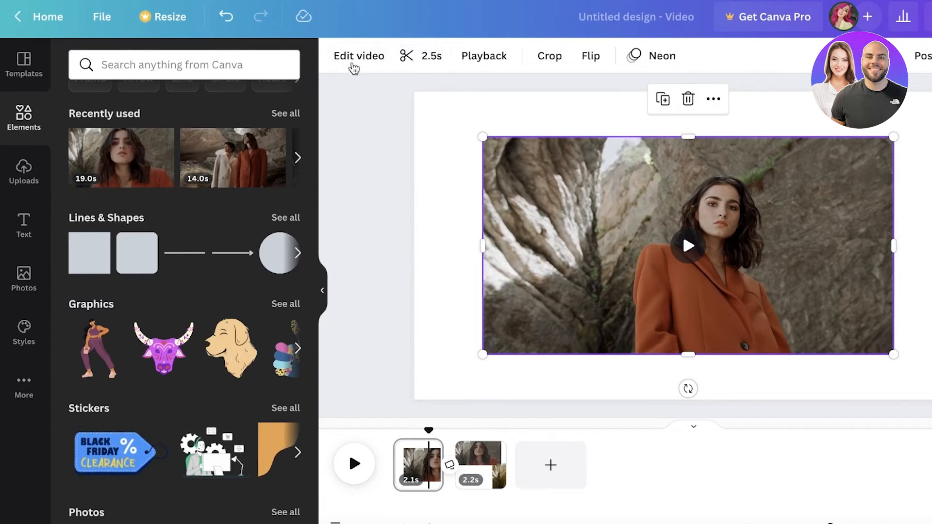
left_click(354, 67)
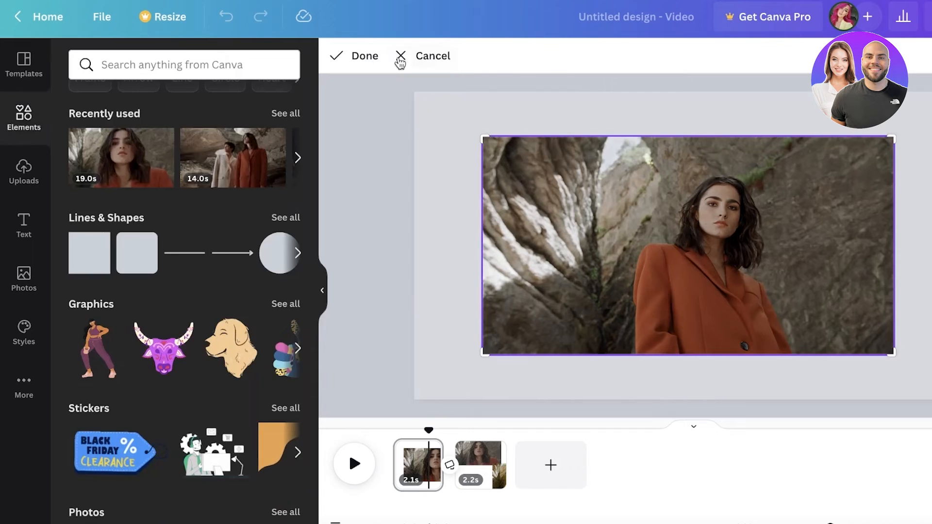
left_click(401, 57)
Turn on Autoplay video for the first page's clip and replay the video to check the setting
left_click(484, 62)
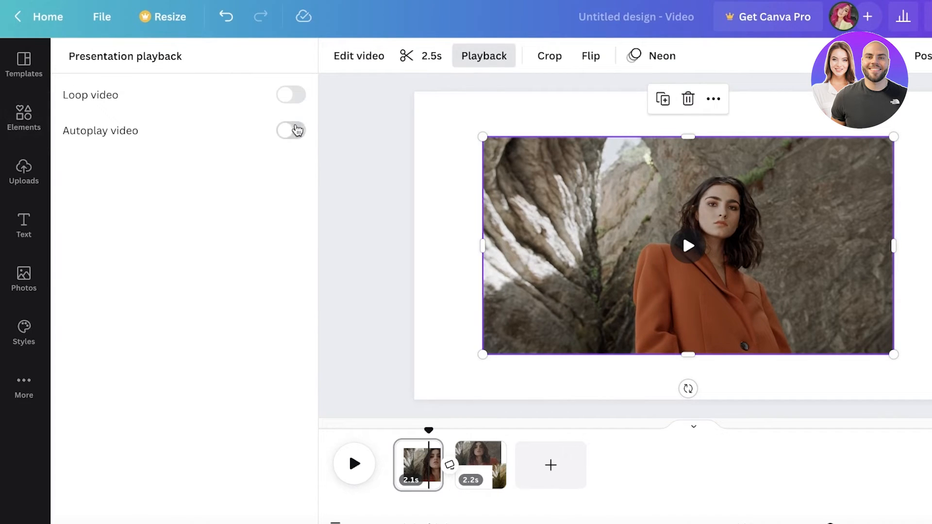
left_click(292, 130)
left_click(354, 464)
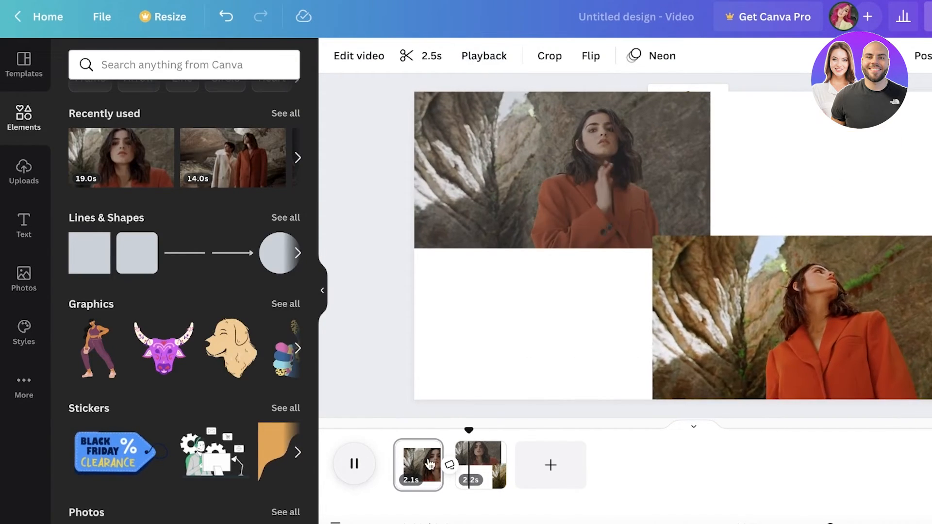
left_click_drag(483, 431, 378, 435)
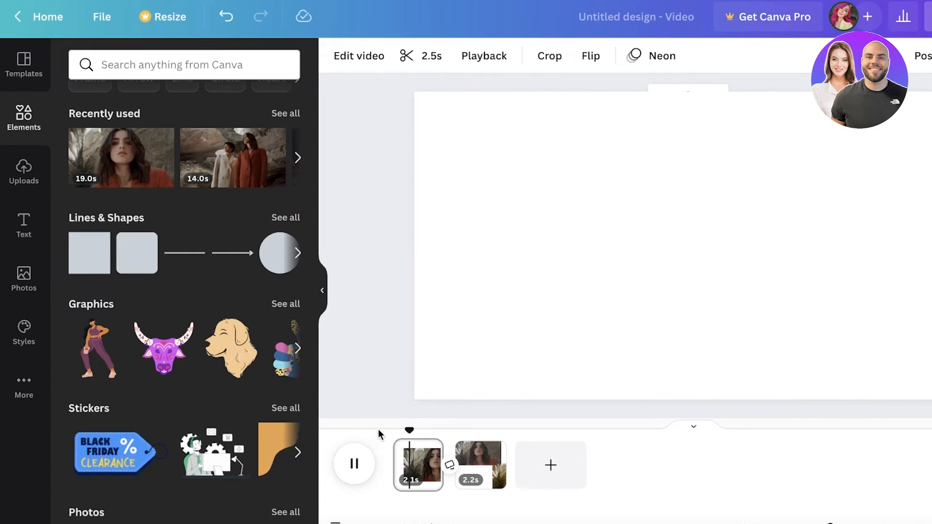
left_click(601, 297)
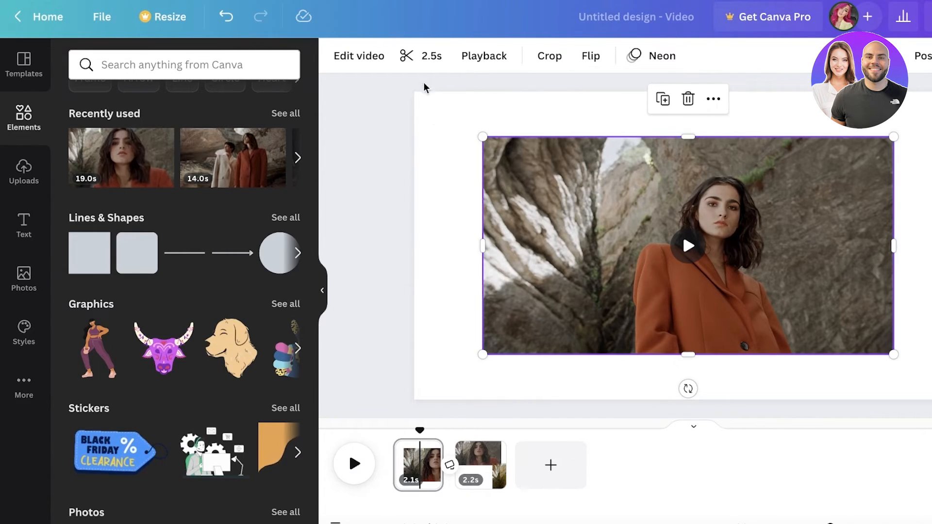
left_click(486, 59)
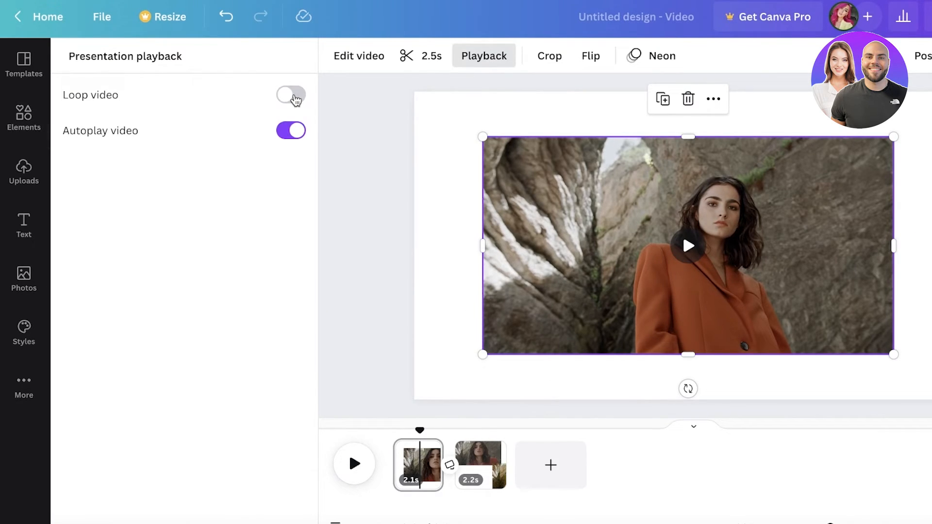
left_click(371, 198)
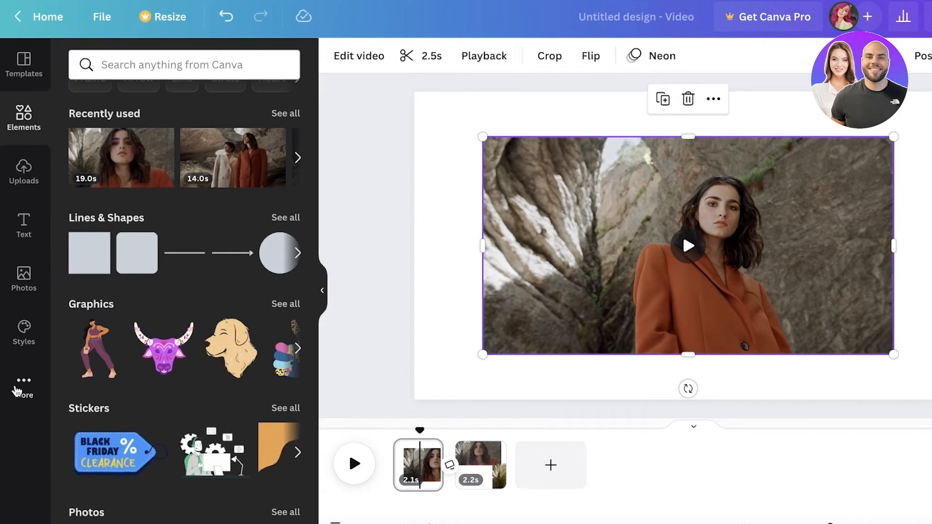
Browse the stock video library and the list of additional apps for content and media import
left_click(16, 389)
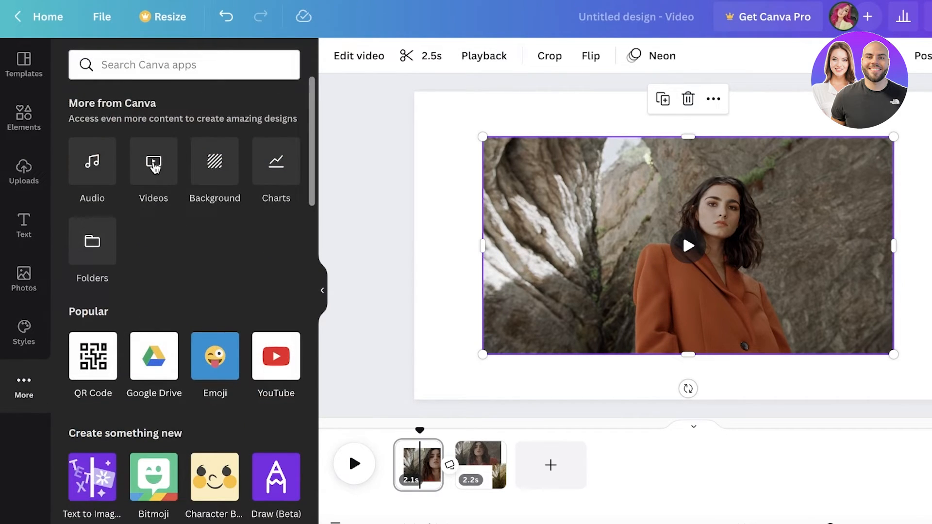
left_click(153, 163)
scroll(117, 246, "down", 10)
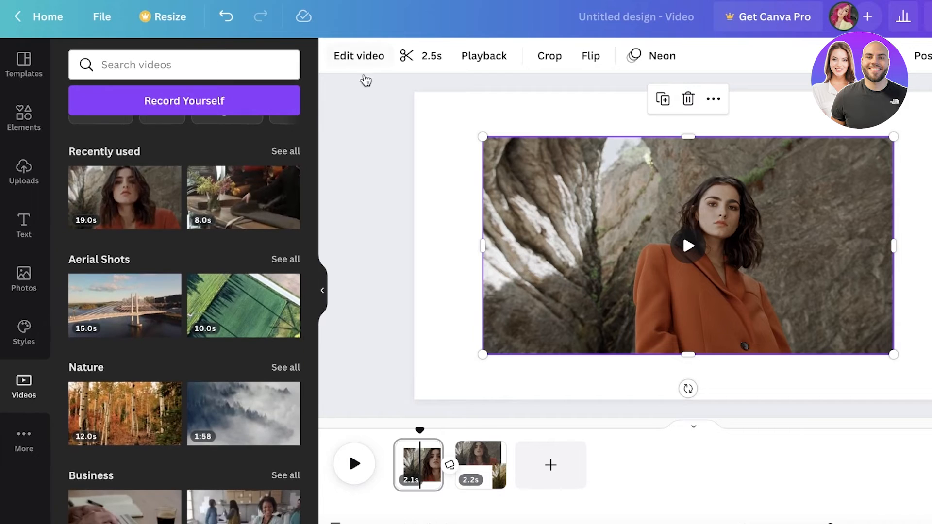
left_click(28, 443)
scroll(146, 291, "down", 3)
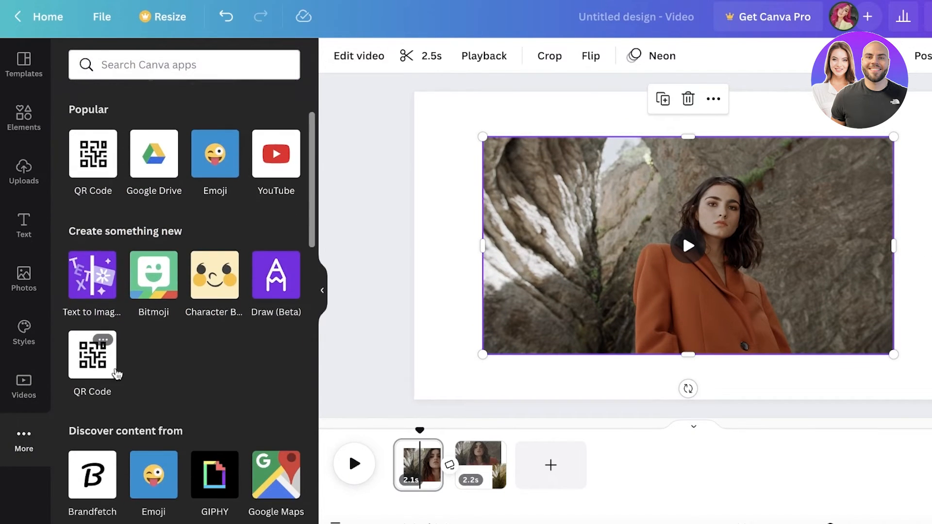
scroll(214, 222, "up", 3)
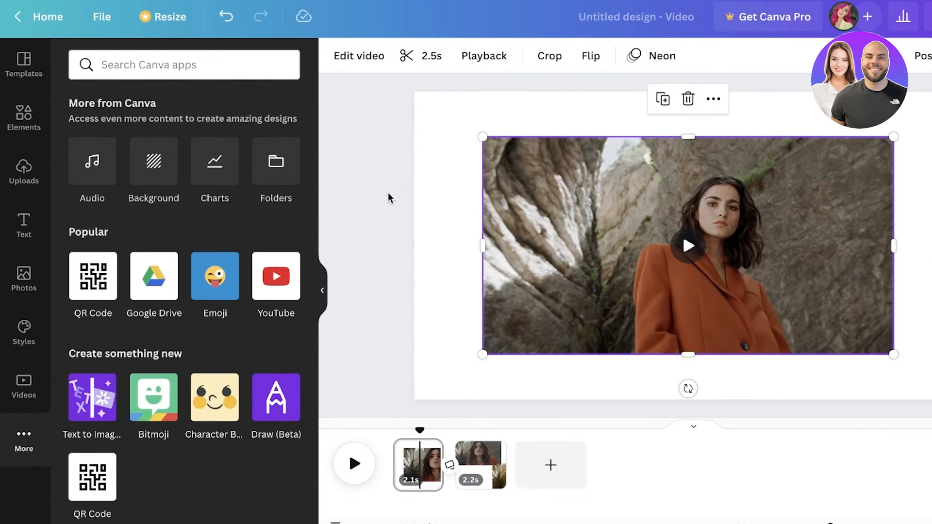
scroll(252, 299, "down", 10)
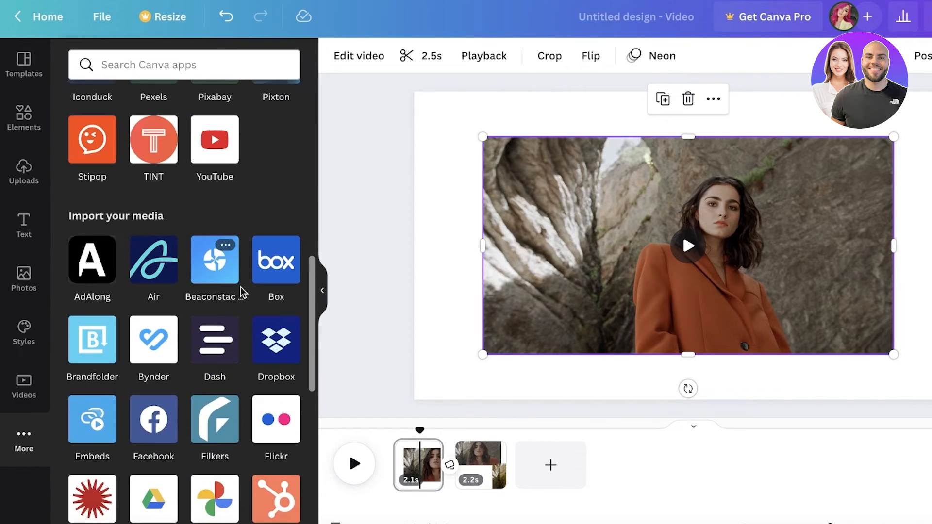
Preview the whole video in the preview player and close it
left_click(406, 174)
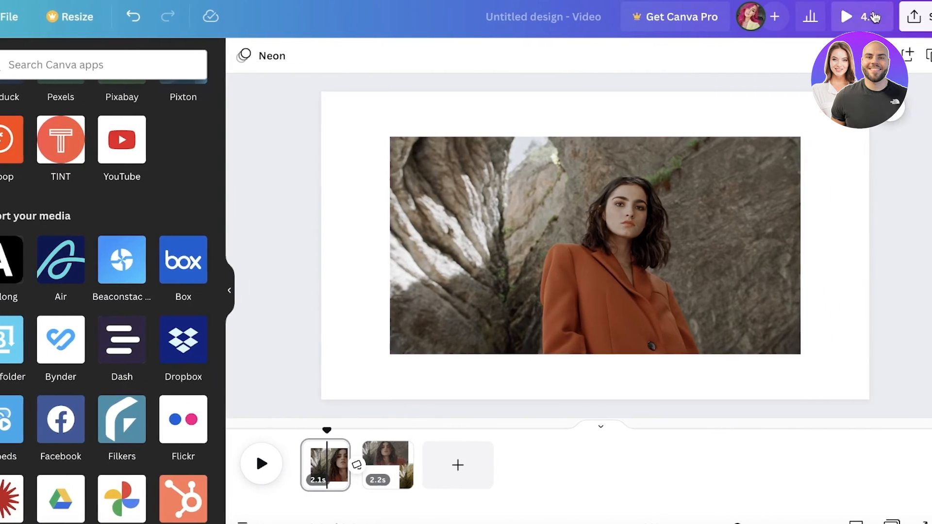
left_click(354, 463)
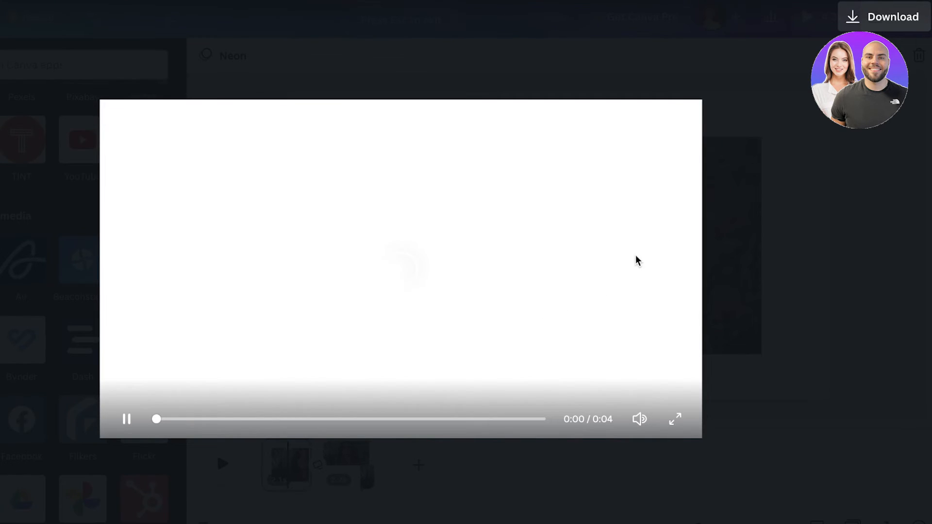
left_click(802, 214)
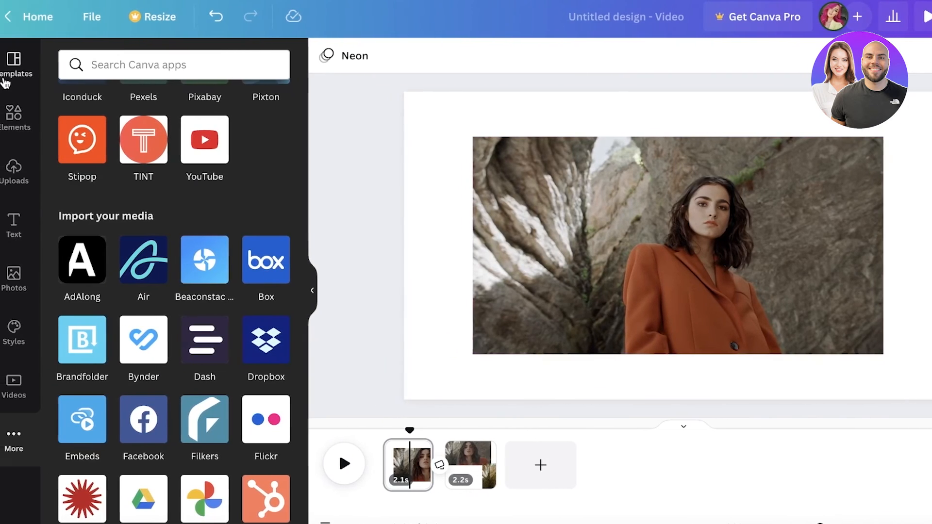
Enlarge the first page's clip so it covers most of the page
left_click(5, 82)
left_click(18, 117)
left_click(524, 272)
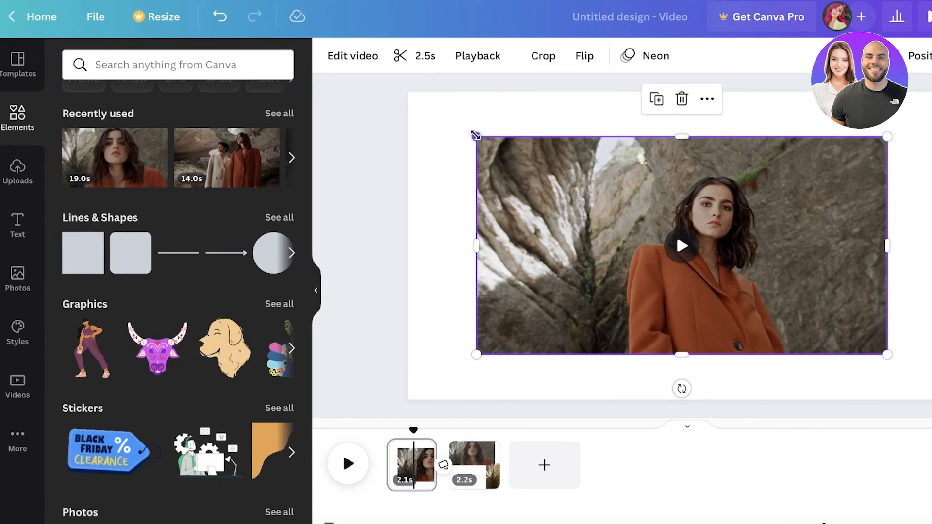
left_click_drag(475, 135, 408, 97)
left_click(647, 225)
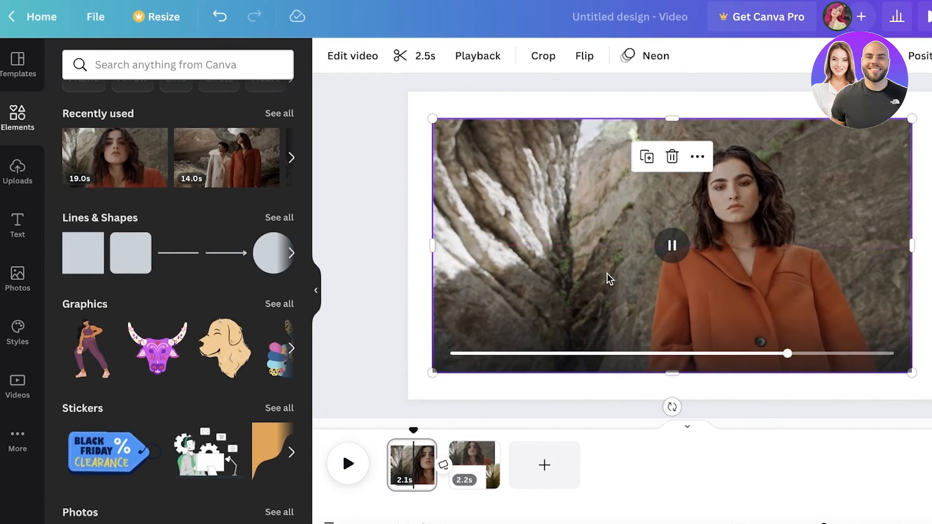
Try the Rise and Pan photo animations on the first page's clip
left_click(645, 56)
scroll(195, 243, "down", 8)
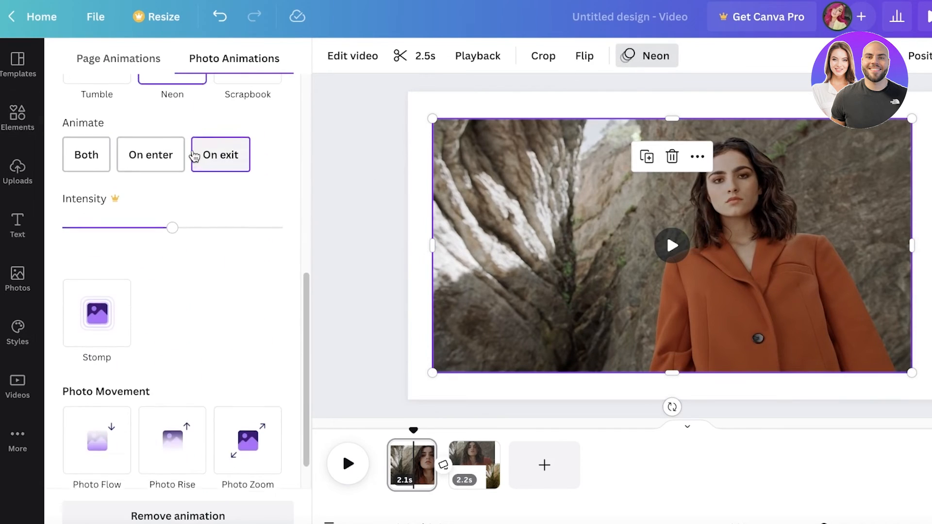
scroll(160, 112, "up", 7)
left_click(119, 147)
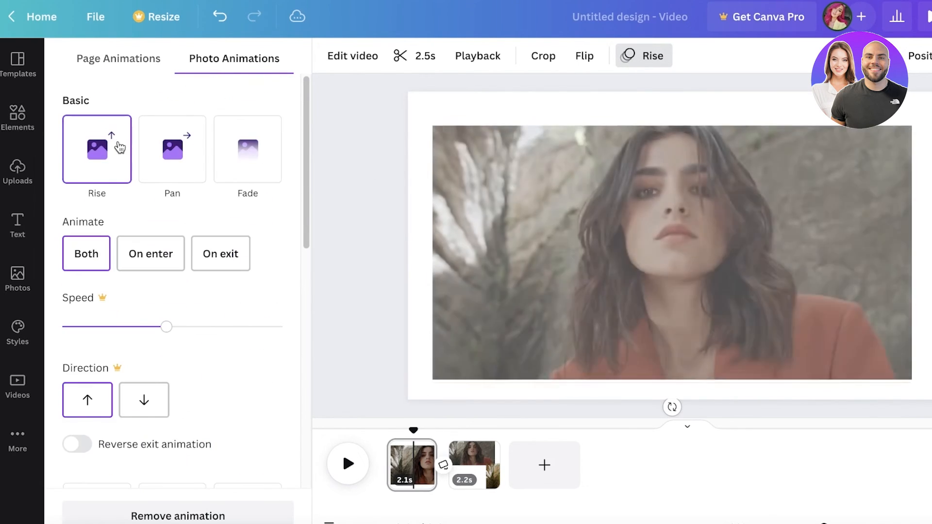
left_click(172, 149)
scroll(208, 340, "down", 10)
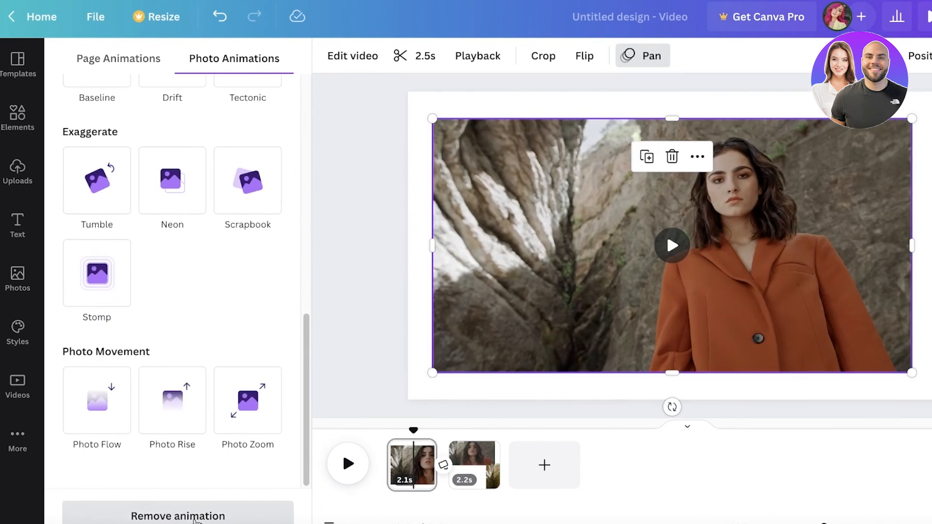
Remove the photo animation from the first page's clip and leave the animation options
left_click(194, 517)
left_click(130, 60)
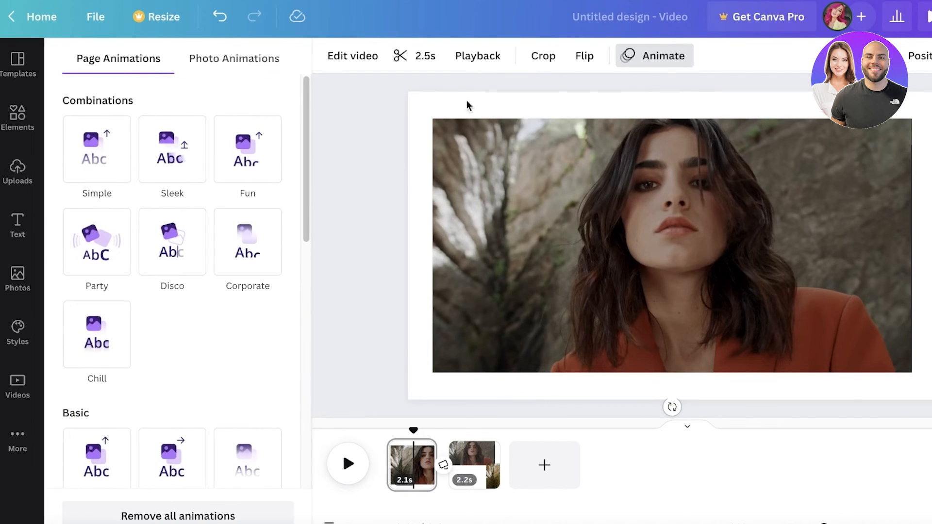
key("Escape")
Play the edited video, watch it in the full preview player, and return to the editor
left_click(347, 463)
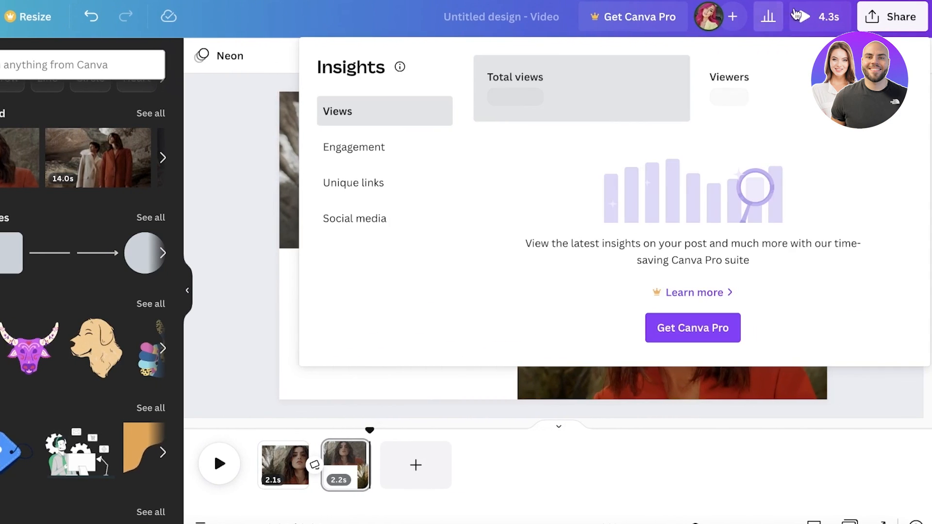
left_click(824, 15)
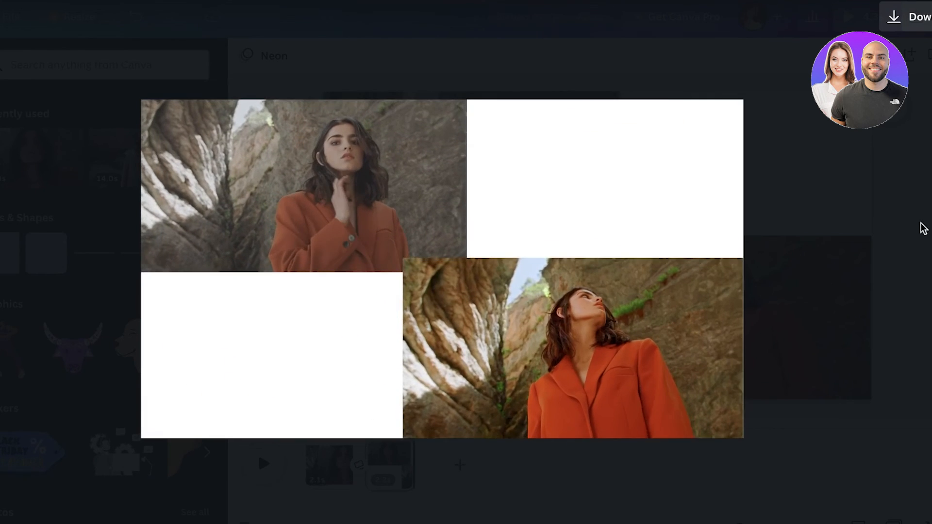
key("Escape")
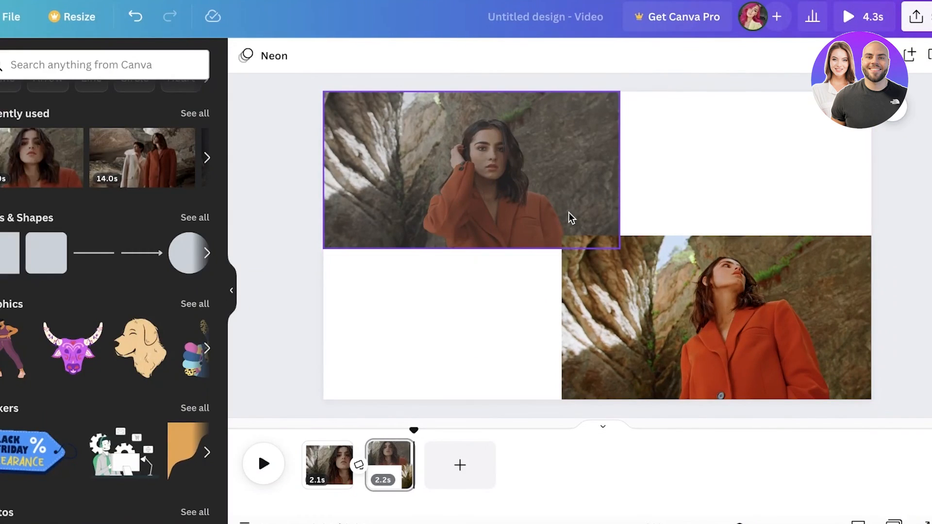